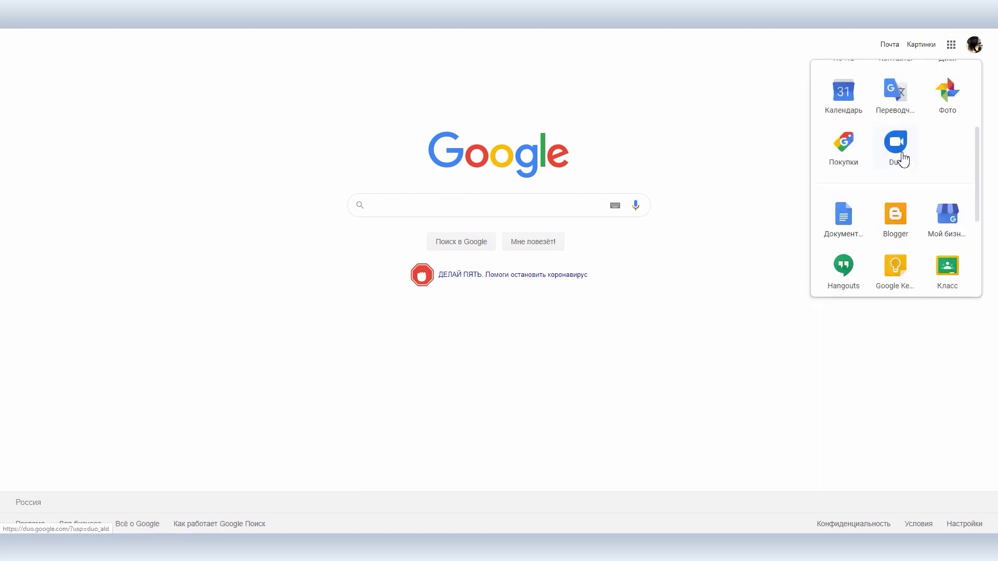
Open Google Classroom with the current account and start a new course, acknowledging that it is not used in an educational institution.
{"action": "left_click", "coordinate": [953, 121]}
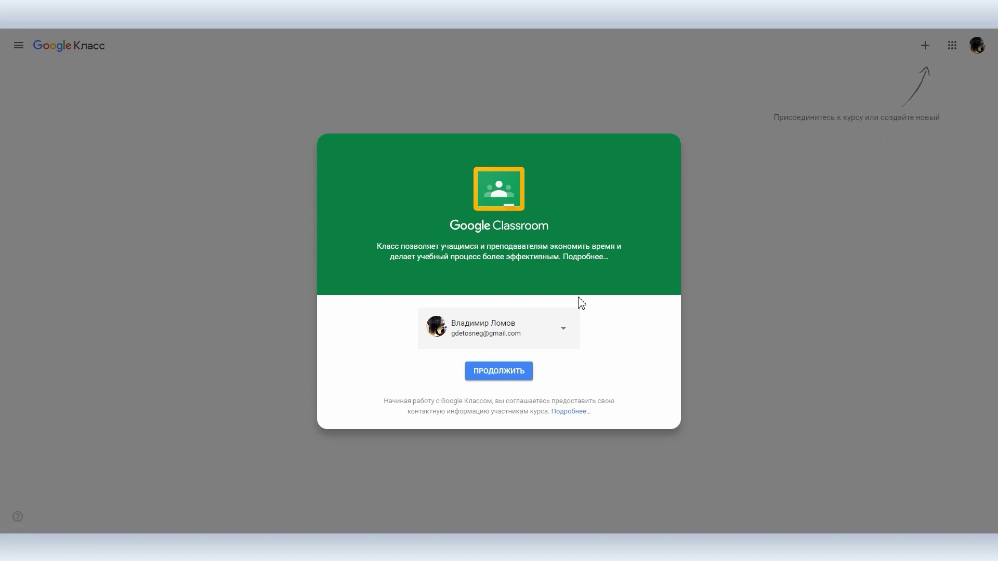
{"action": "left_click", "coordinate": [483, 374]}
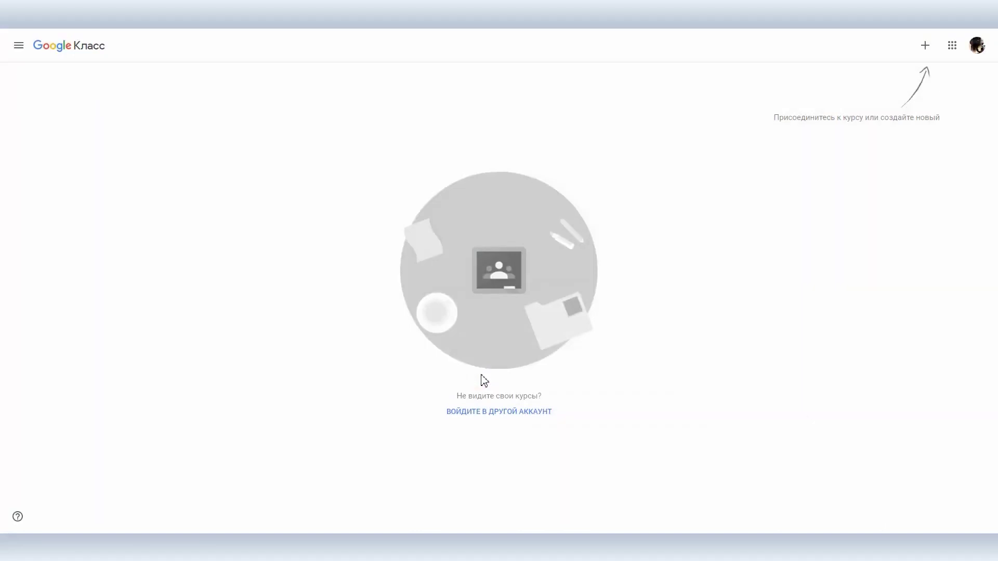
{"action": "left_click", "coordinate": [926, 48]}
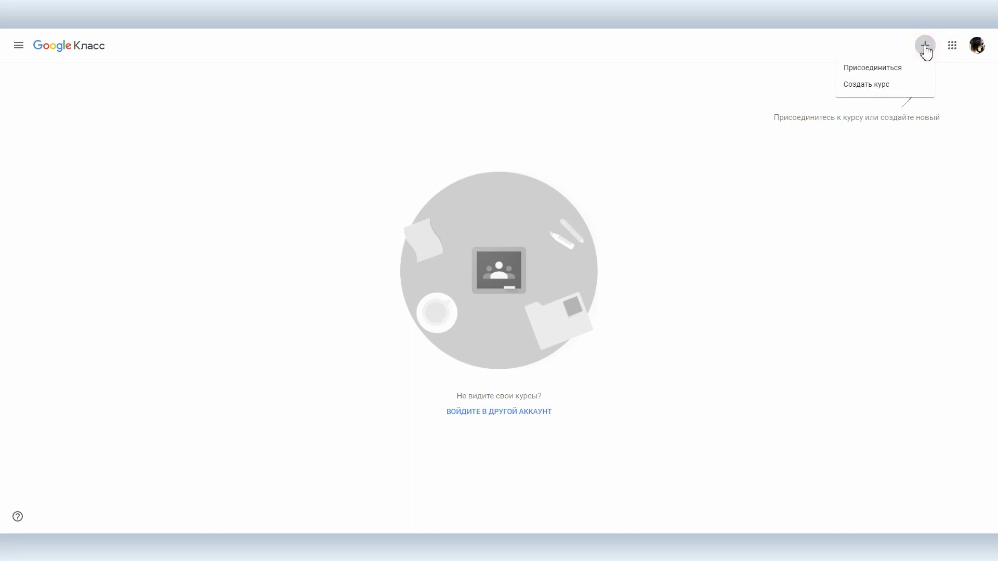
{"action": "left_click", "coordinate": [873, 85]}
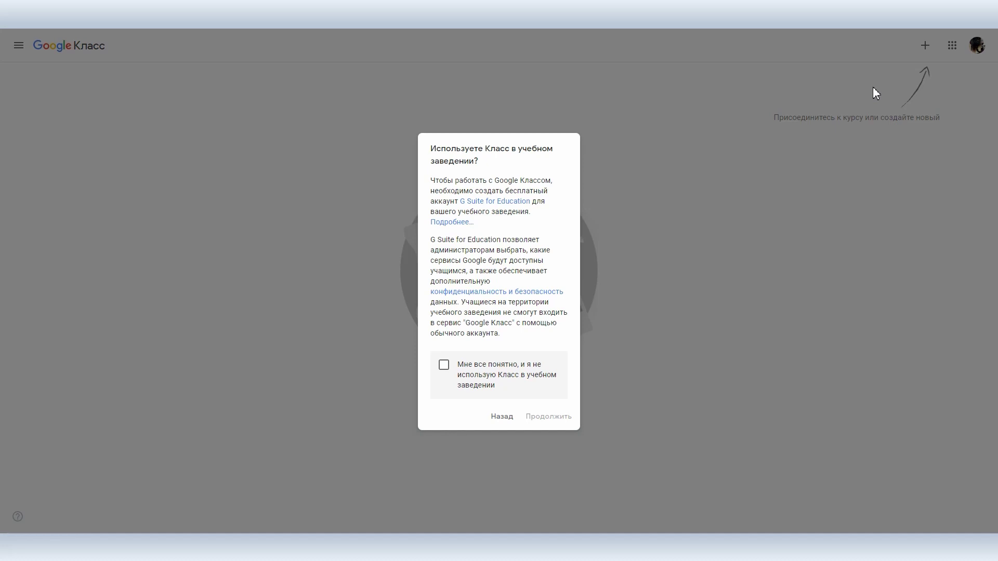
{"action": "left_click", "coordinate": [444, 365]}
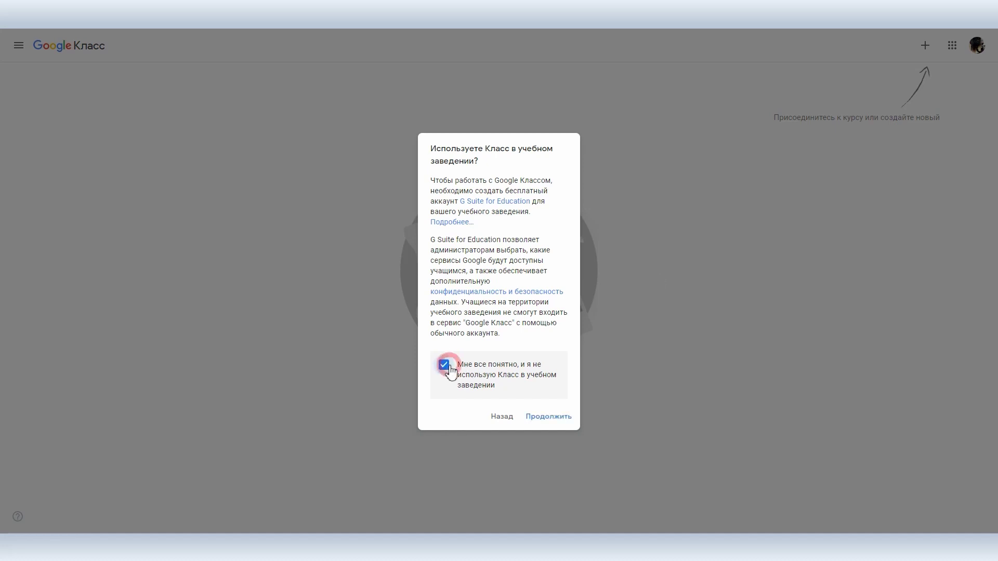
{"action": "left_click", "coordinate": [529, 418]}
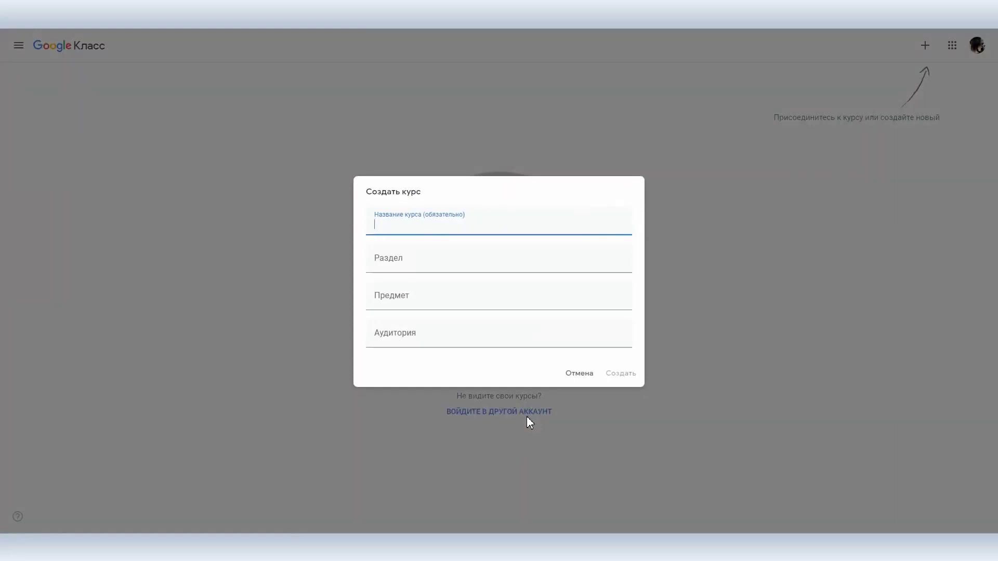
Name the new course "Информационное обеспечение удаленной работы".
{"action": "type", "text": "Byajhvf"}
{"action": "key", "text": "Pause"}
{"action": "type", "text": "ционное обеспе"}
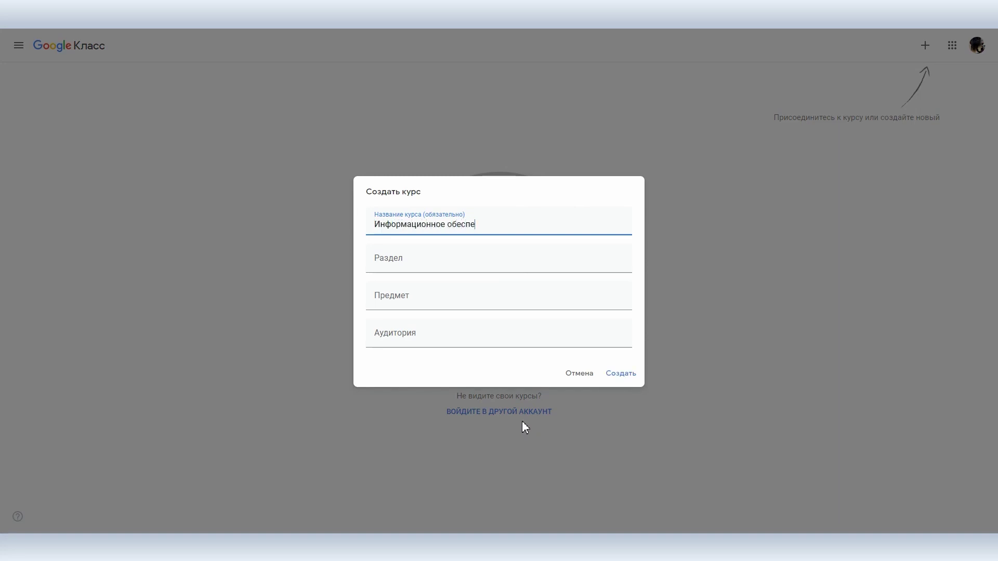
{"action": "type", "text": "чение удаленной работы"}
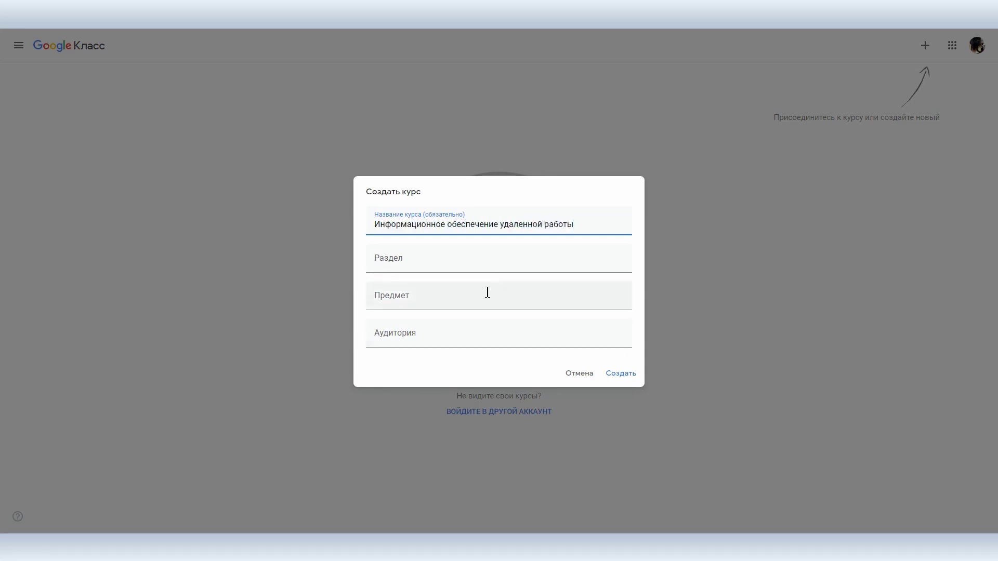
Create the course with section 2020-2120, subject IT and room Интернет, and dismiss the what's-new notice.
{"action": "left_click", "coordinate": [472, 270]}
{"action": "type", "text": "2020-2120"}
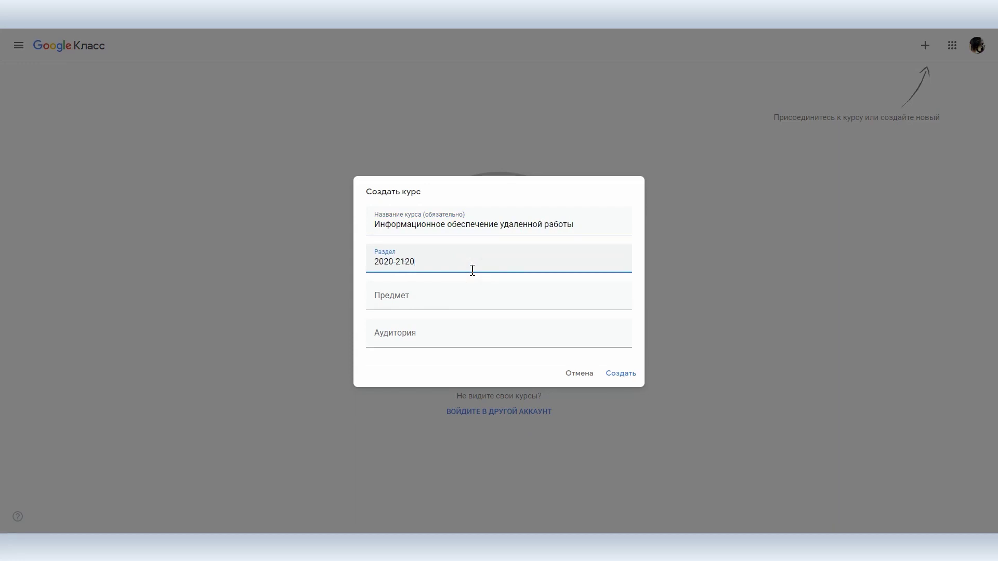
{"action": "left_click", "coordinate": [446, 297]}
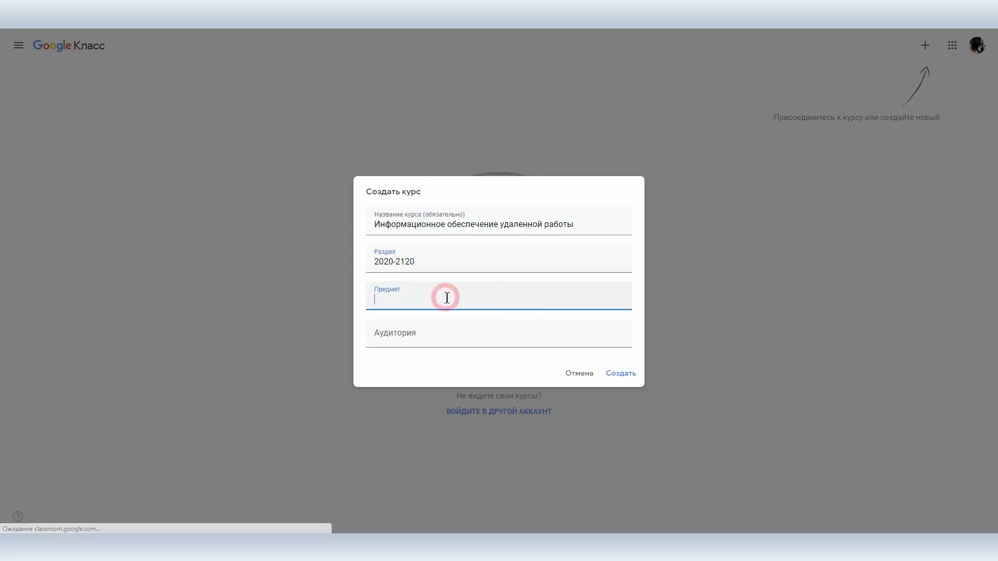
{"action": "type", "text": "iT"}
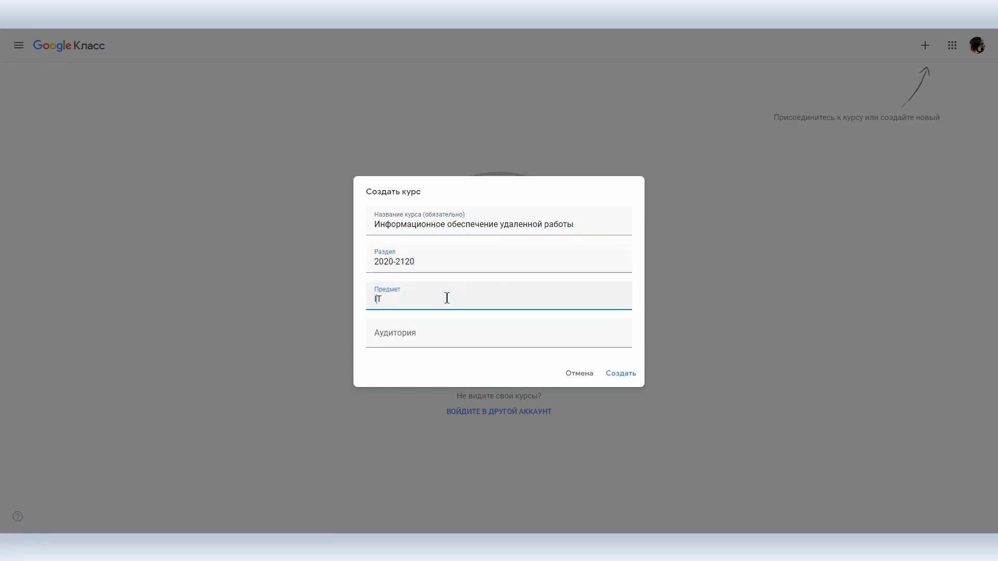
{"action": "left_click", "coordinate": [426, 334]}
{"action": "type", "text": "Интернет"}
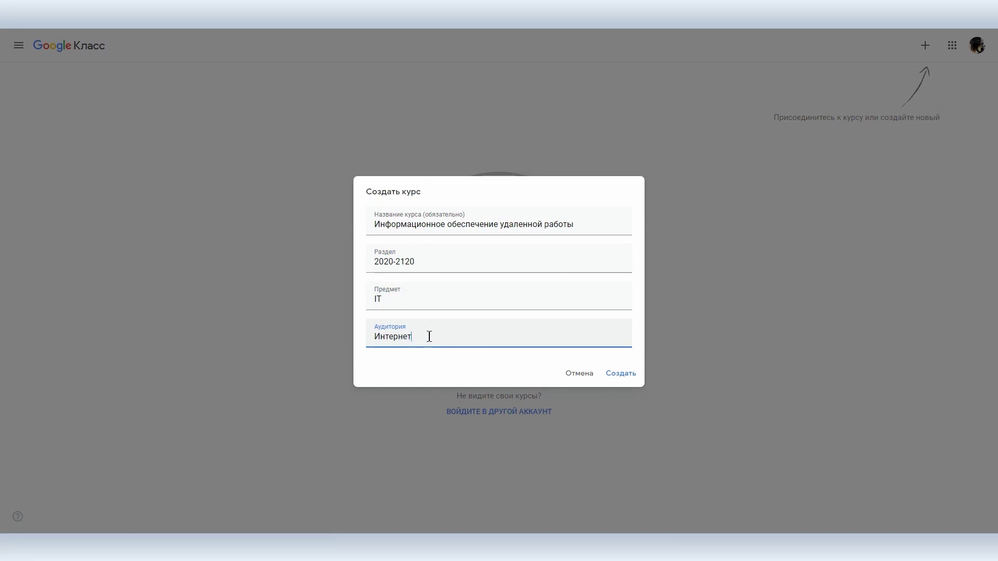
{"action": "left_click", "coordinate": [623, 371]}
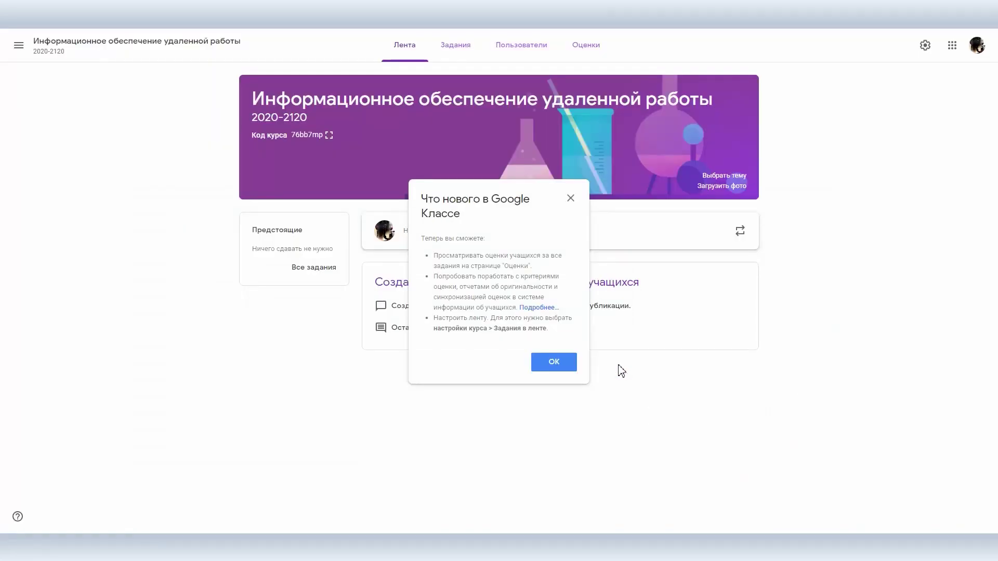
{"action": "left_click", "coordinate": [561, 361]}
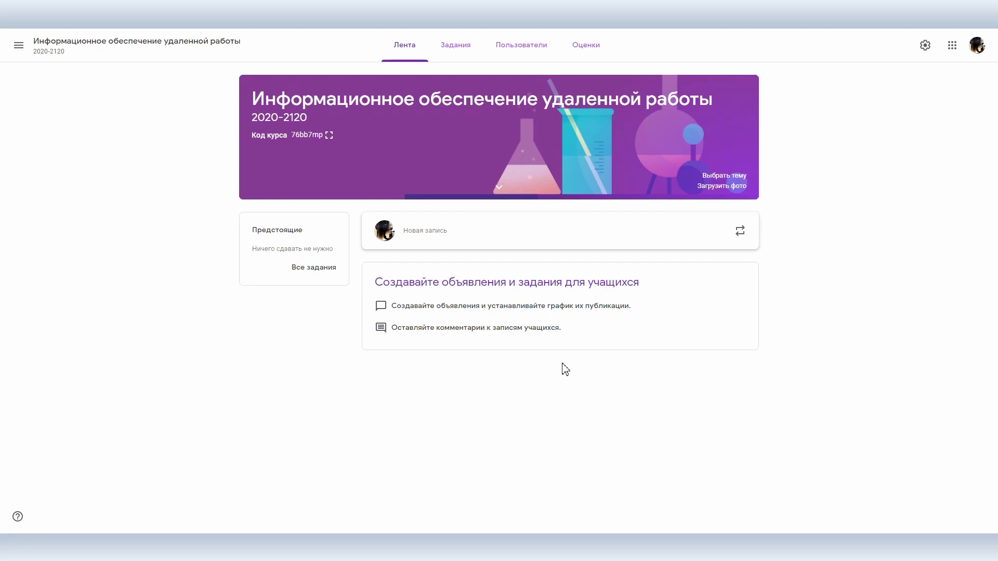
Apply the compass and set-square theme from the Математика и естественные науки gallery to the course header.
{"action": "left_click", "coordinate": [717, 181]}
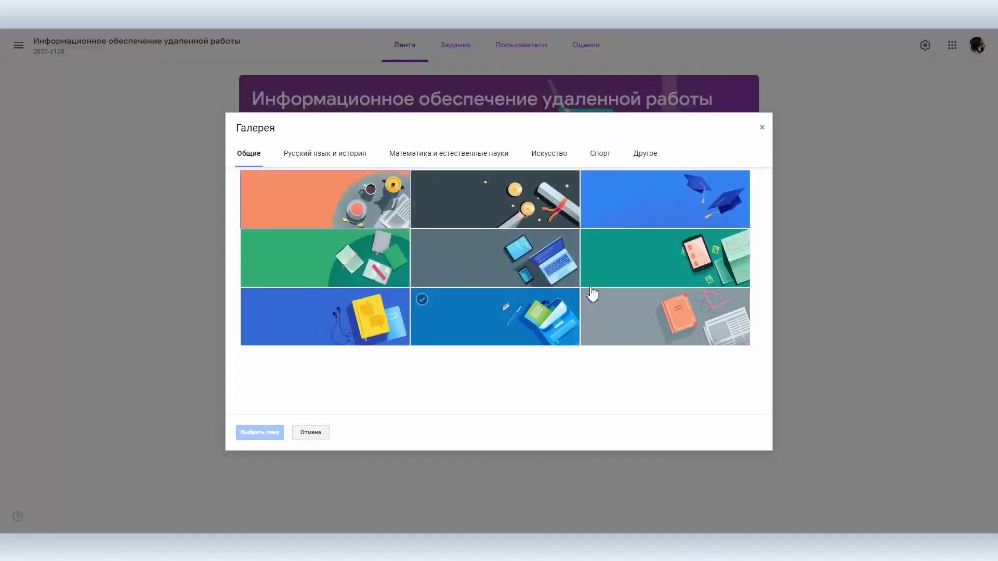
{"action": "left_click", "coordinate": [424, 150]}
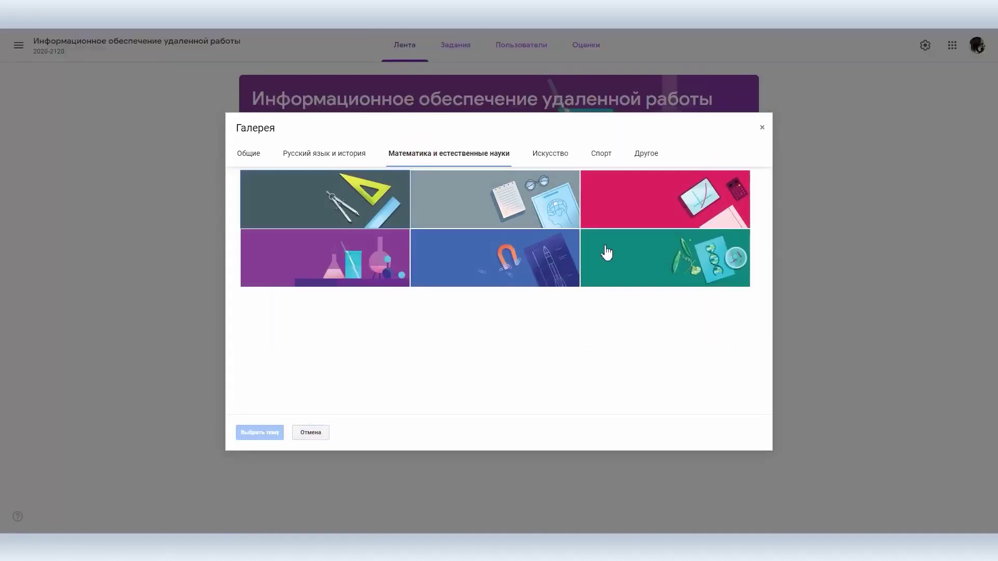
{"action": "left_click", "coordinate": [382, 212]}
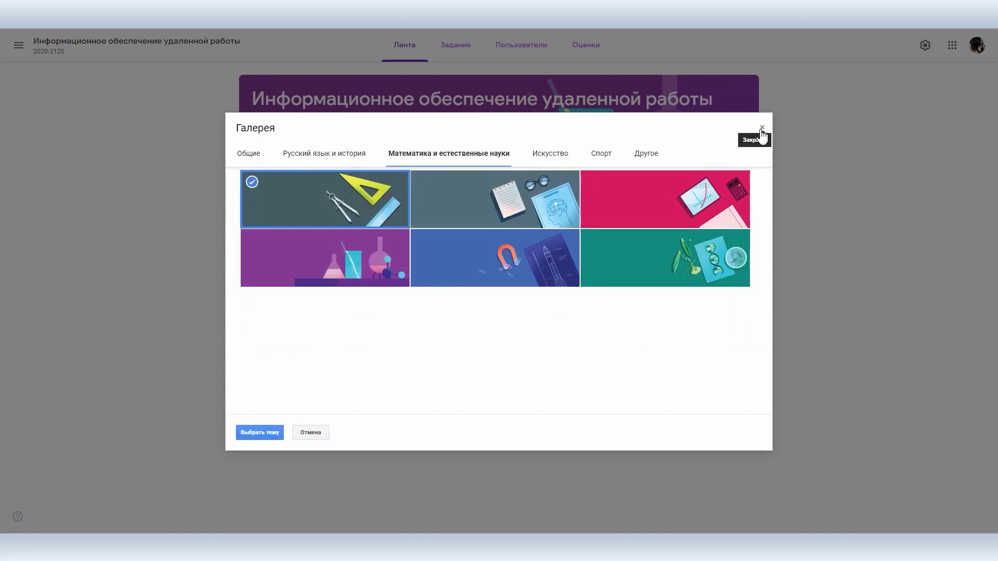
{"action": "left_click", "coordinate": [263, 434]}
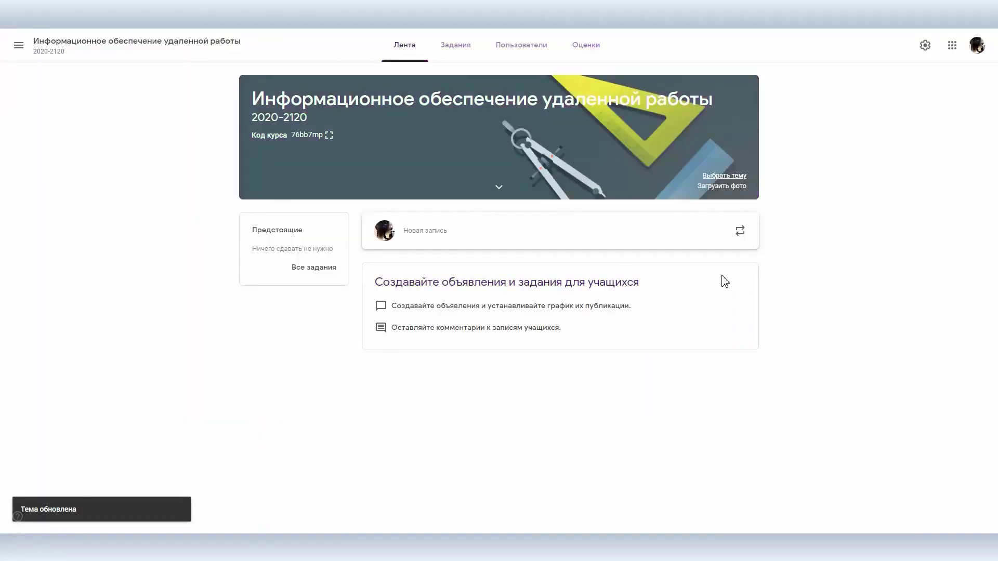
Upload the photo IMG_1546.jpg as the course header, cropped to the shoreline, and check the course's subject and room details.
{"action": "left_click", "coordinate": [725, 188]}
{"action": "left_click_drag", "start_coordinate": [509, 262], "coordinate": [454, 312]}
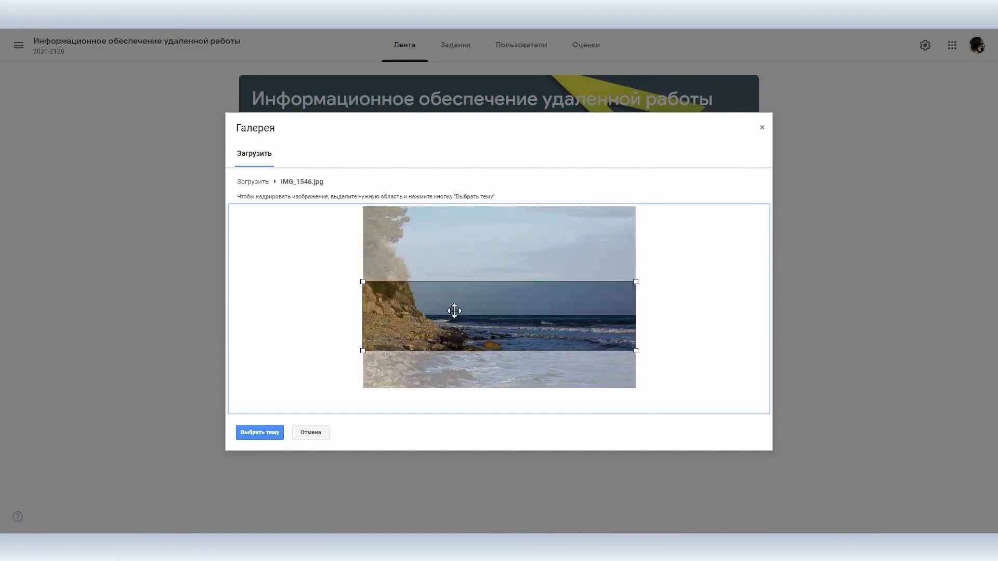
{"action": "left_click", "coordinate": [257, 436]}
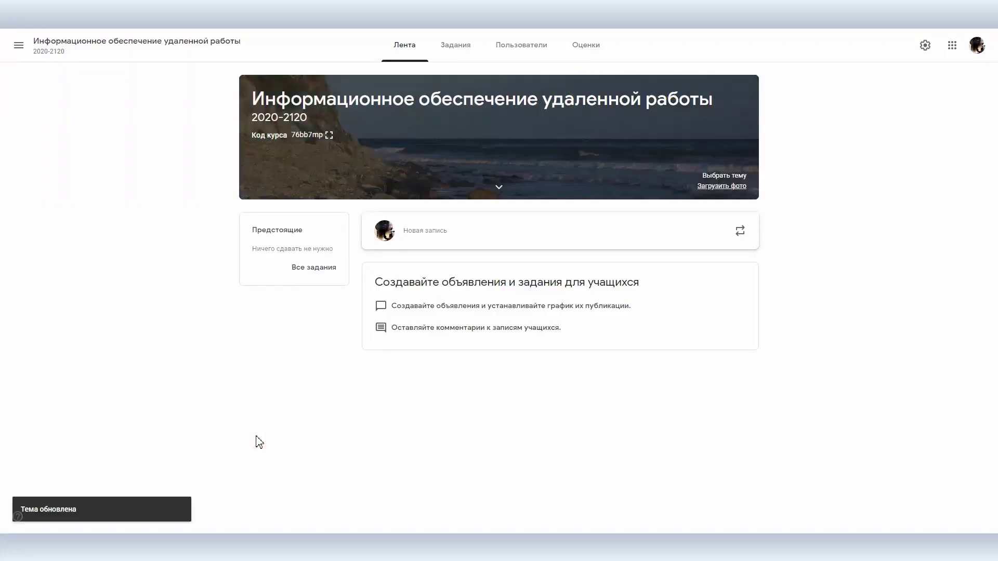
{"action": "left_click", "coordinate": [499, 189]}
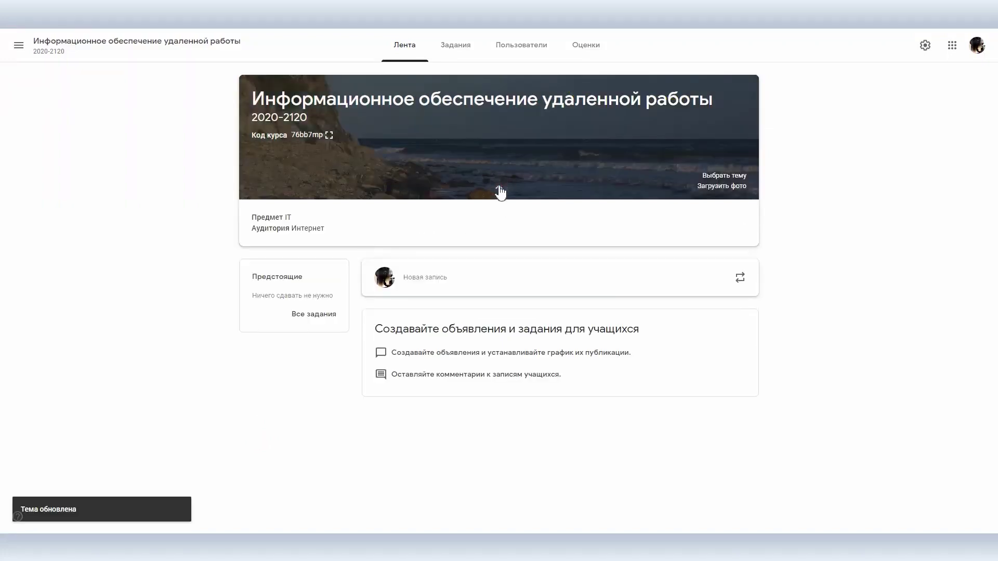
{"action": "left_click", "coordinate": [500, 192]}
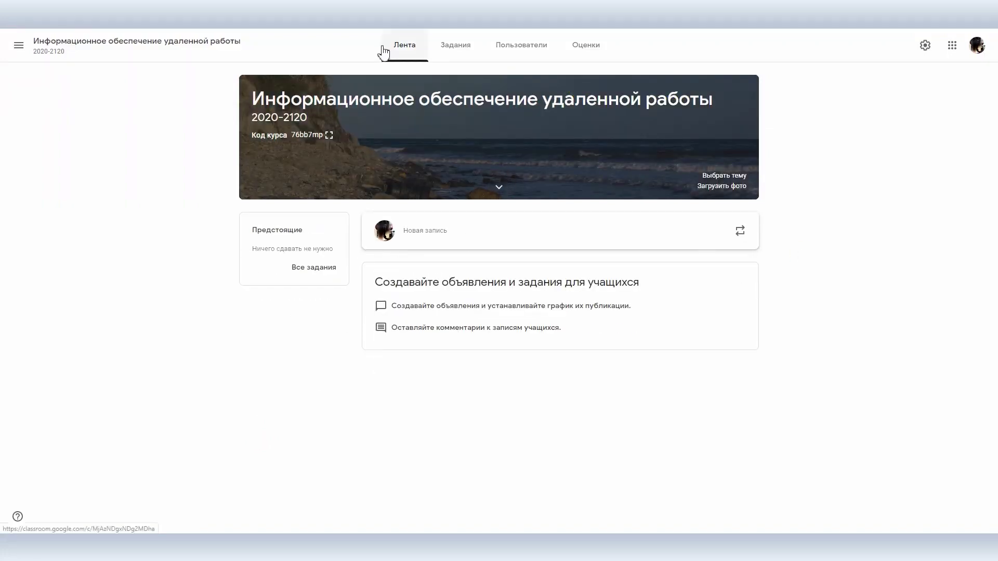
Invite a student to the course by searching for "vov" and choosing the suggested e-mail address.
{"action": "left_click", "coordinate": [524, 53]}
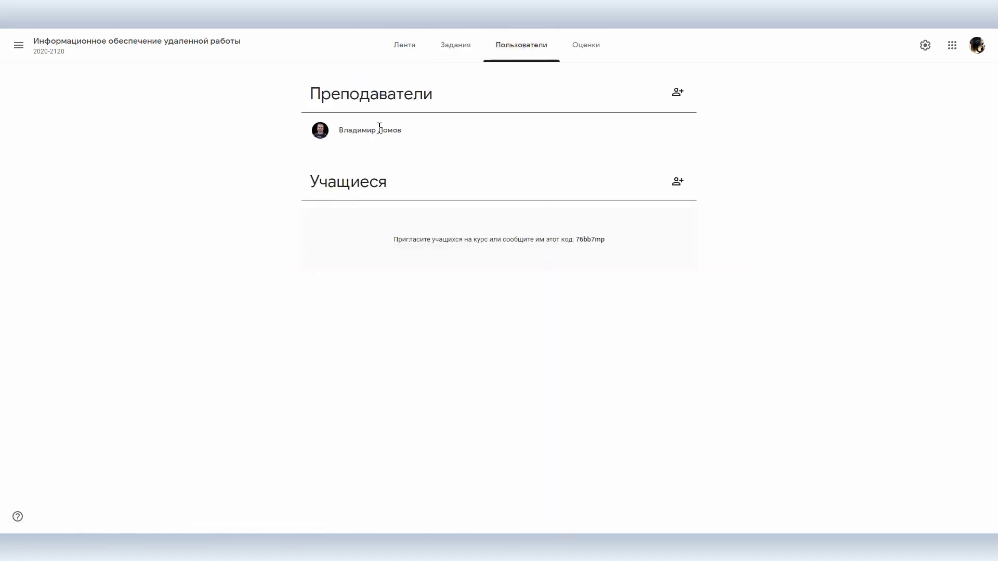
{"action": "left_click", "coordinate": [679, 182]}
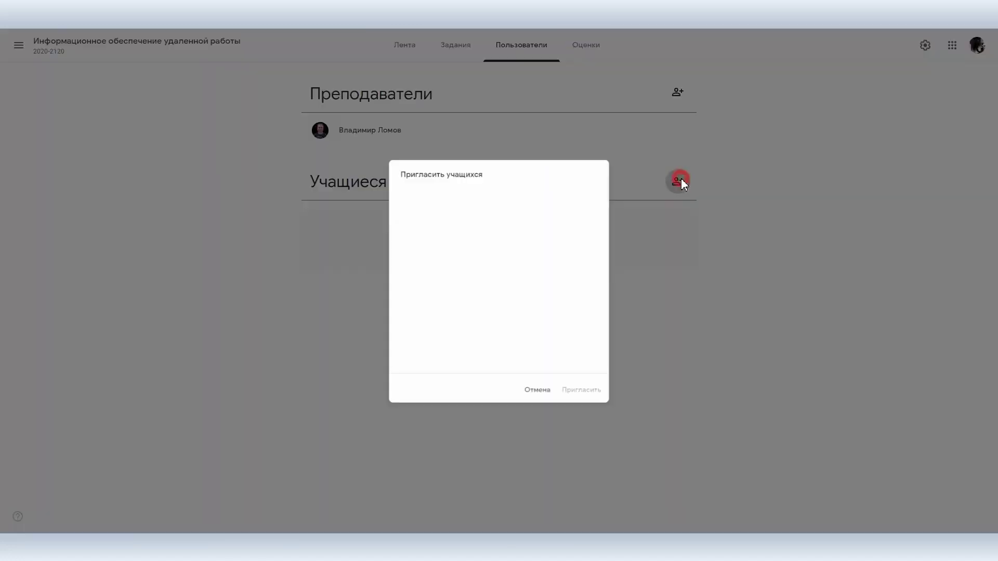
{"action": "type", "text": "vov"}
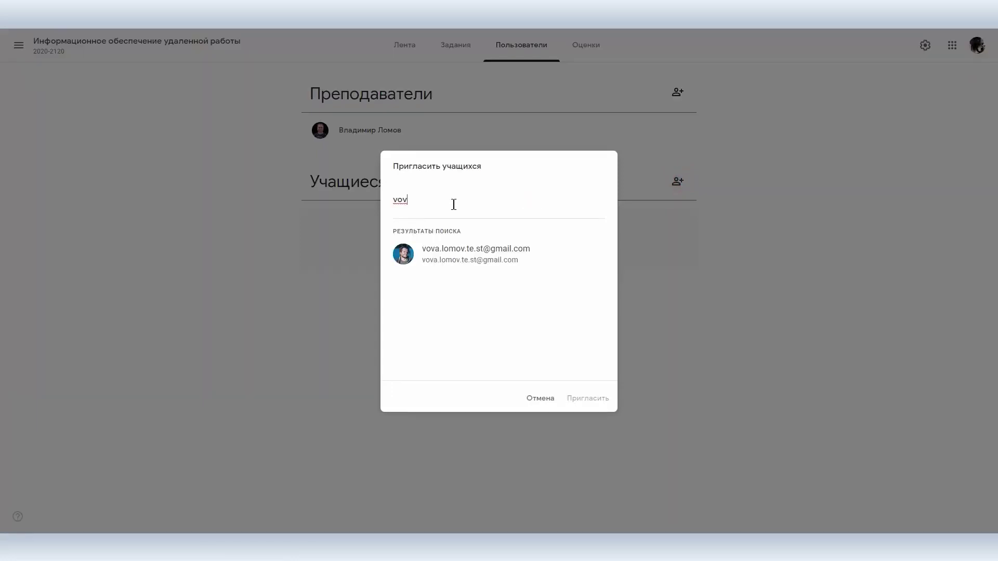
{"action": "left_click", "coordinate": [468, 263]}
{"action": "left_click", "coordinate": [597, 399]}
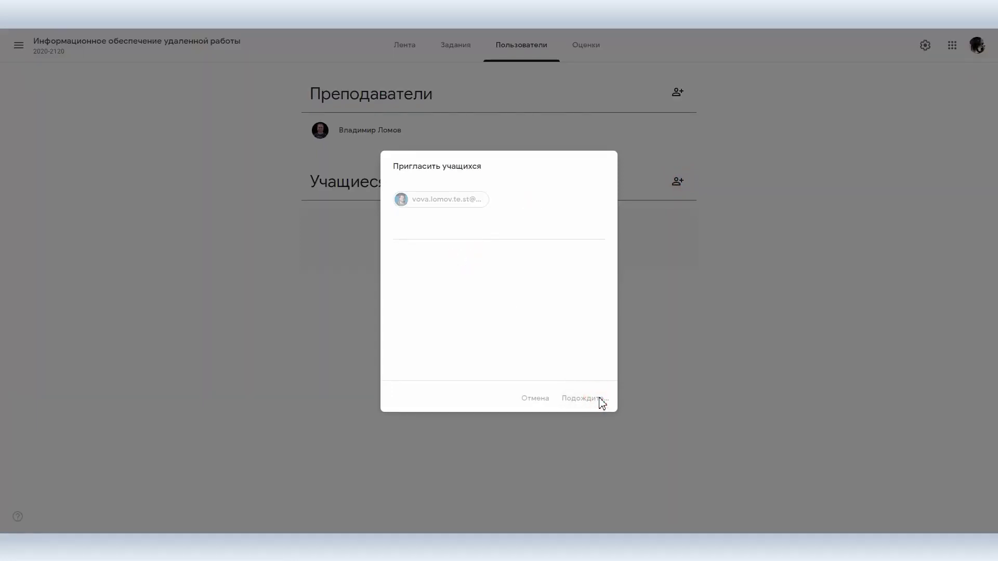
Copy the class code from its enlarged display in the course stream, view it full screen and close it.
{"action": "left_click", "coordinate": [403, 43]}
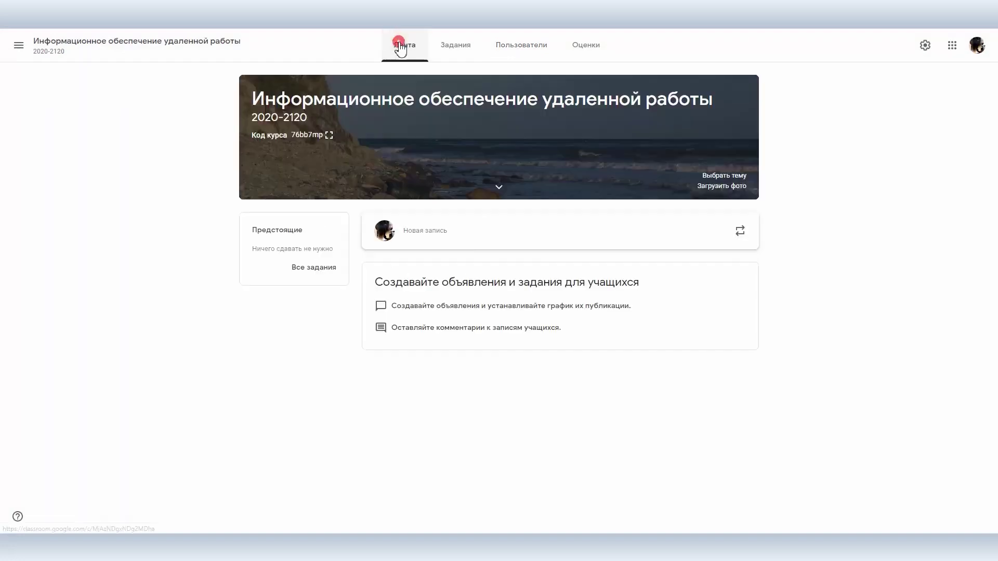
{"action": "double_click", "coordinate": [301, 135]}
{"action": "left_click", "coordinate": [329, 135]}
{"action": "double_click", "coordinate": [476, 282]}
{"action": "key", "text": "ctrl+c"}
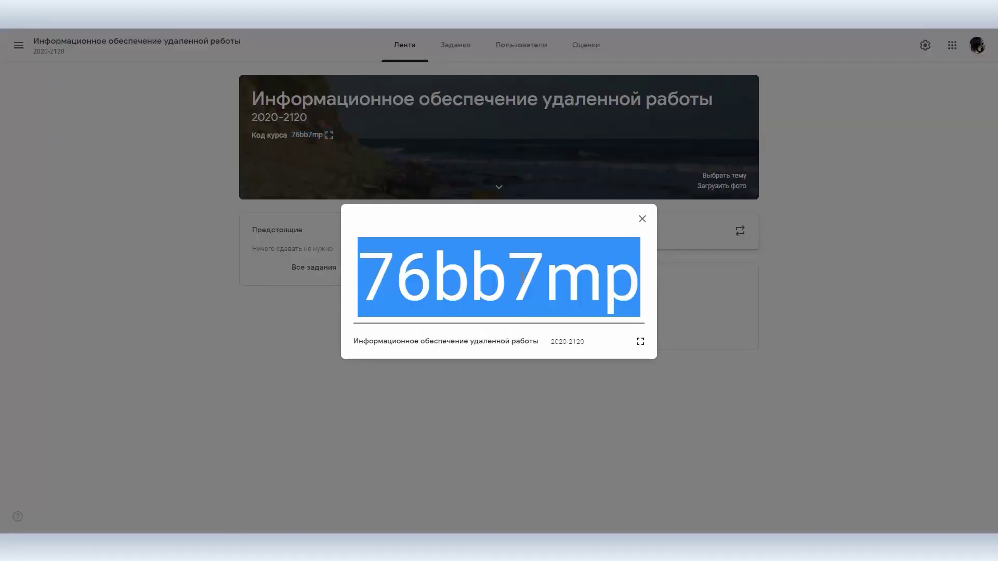
{"action": "left_click", "coordinate": [640, 342]}
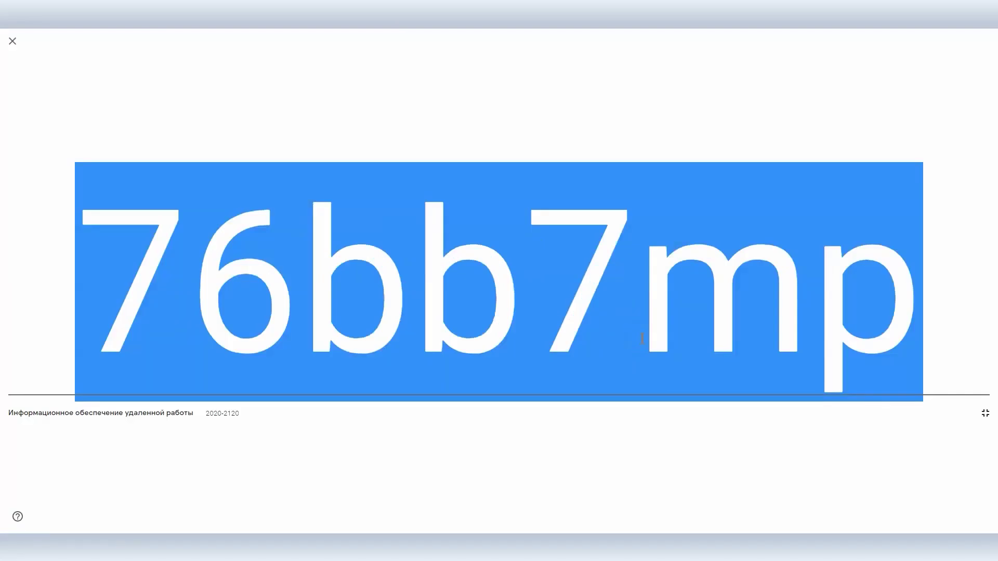
{"action": "left_click", "coordinate": [12, 41]}
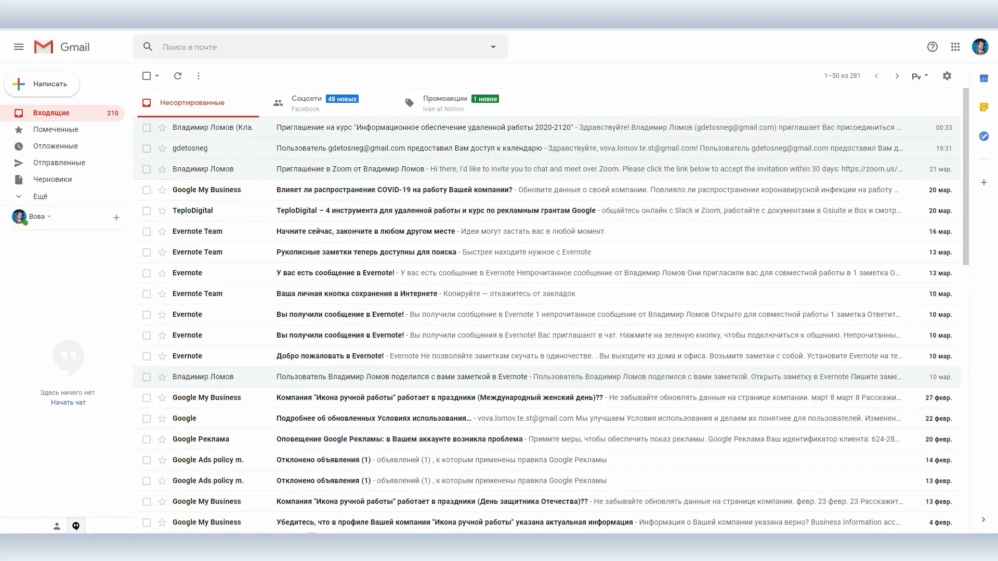
Open the course invitation message in the student's Gmail inbox and follow its link to join the course.
{"action": "left_click", "coordinate": [299, 130]}
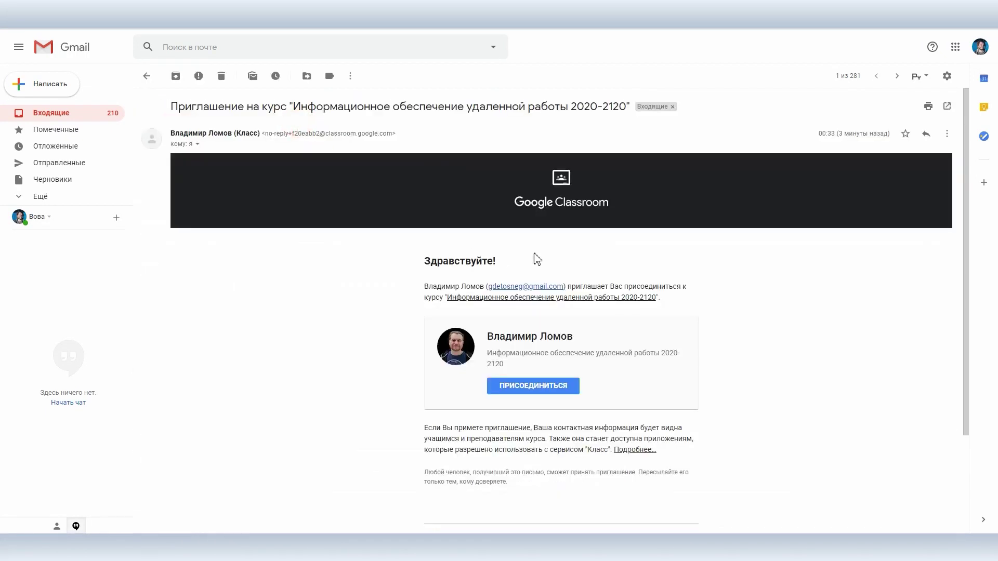
{"action": "left_click", "coordinate": [512, 386]}
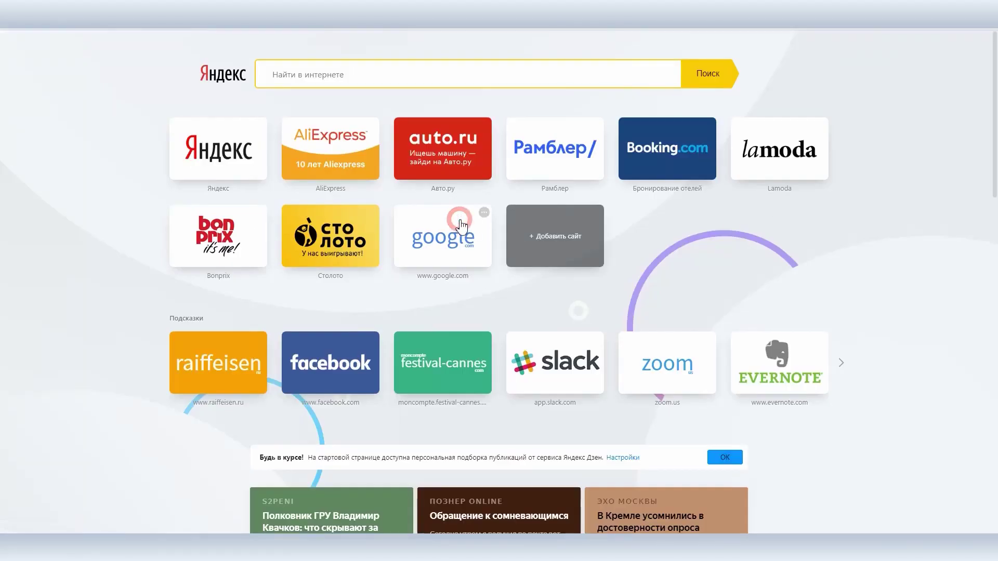
Open Google Classroom from the Google home page in the student's browser and continue with the student account.
{"action": "left_click", "coordinate": [459, 220]}
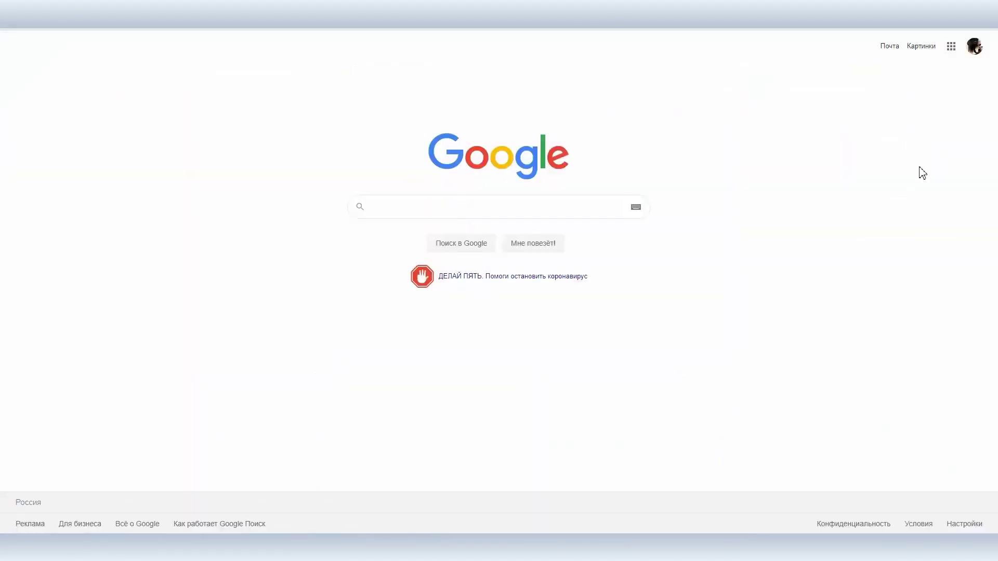
{"action": "left_click", "coordinate": [951, 46]}
{"action": "scroll", "coordinate": [909, 195], "scroll_direction": "down", "scroll_amount": 5}
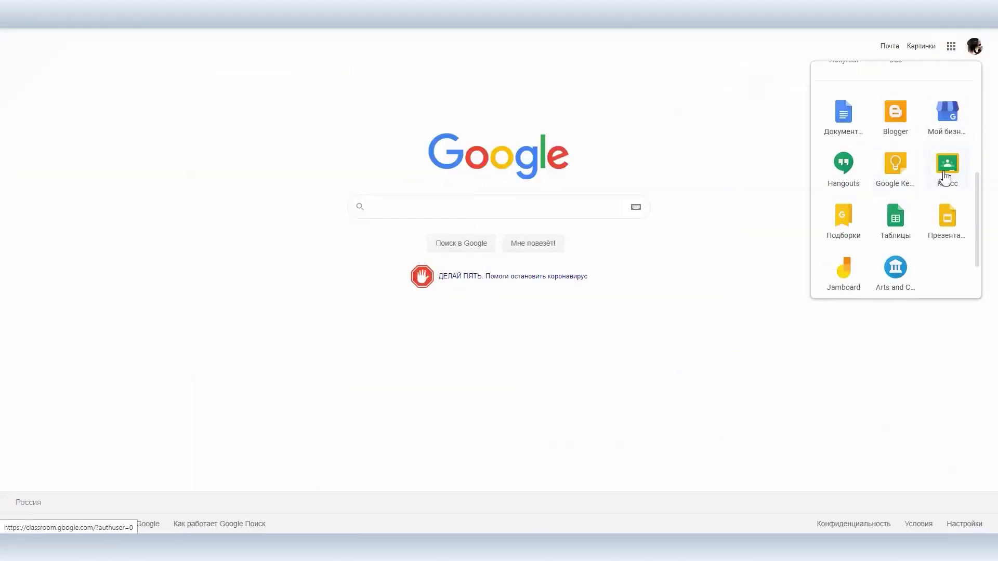
{"action": "left_click", "coordinate": [946, 178]}
{"action": "left_click", "coordinate": [486, 374]}
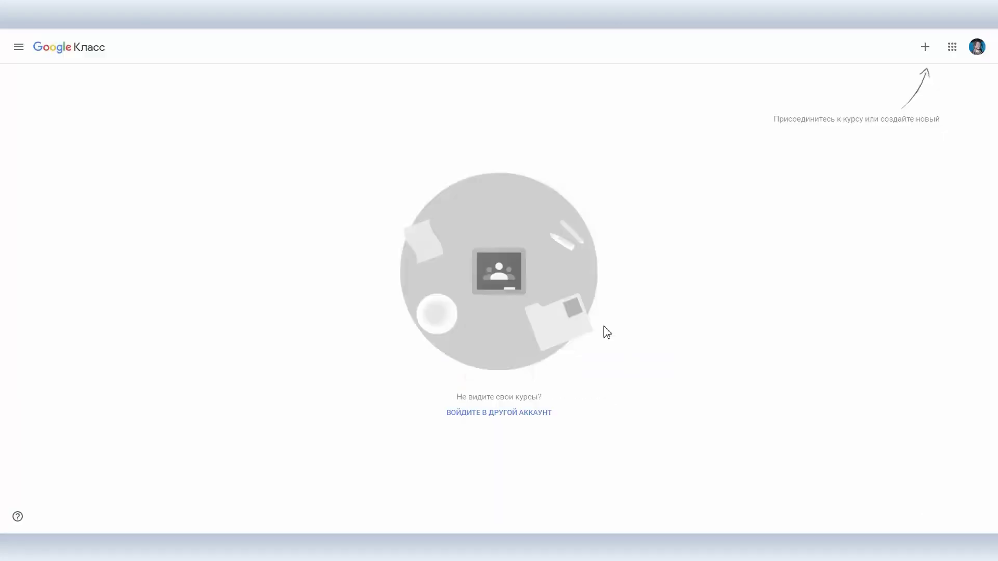
Join the course from the student's account using the copied class code and dismiss the hint about creating posts.
{"action": "left_click", "coordinate": [925, 48]}
{"action": "left_click", "coordinate": [880, 69]}
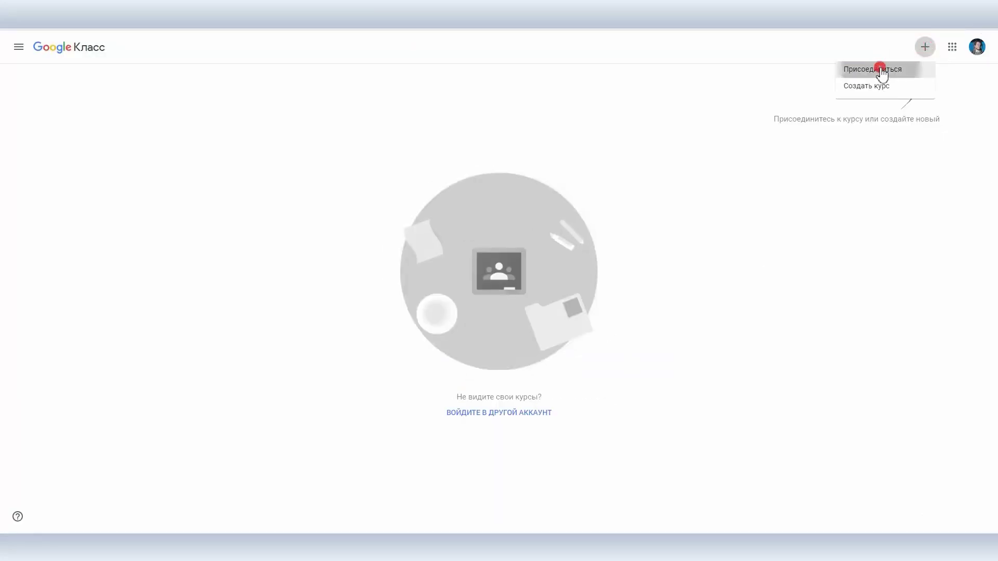
{"action": "key", "text": "ctrl+v"}
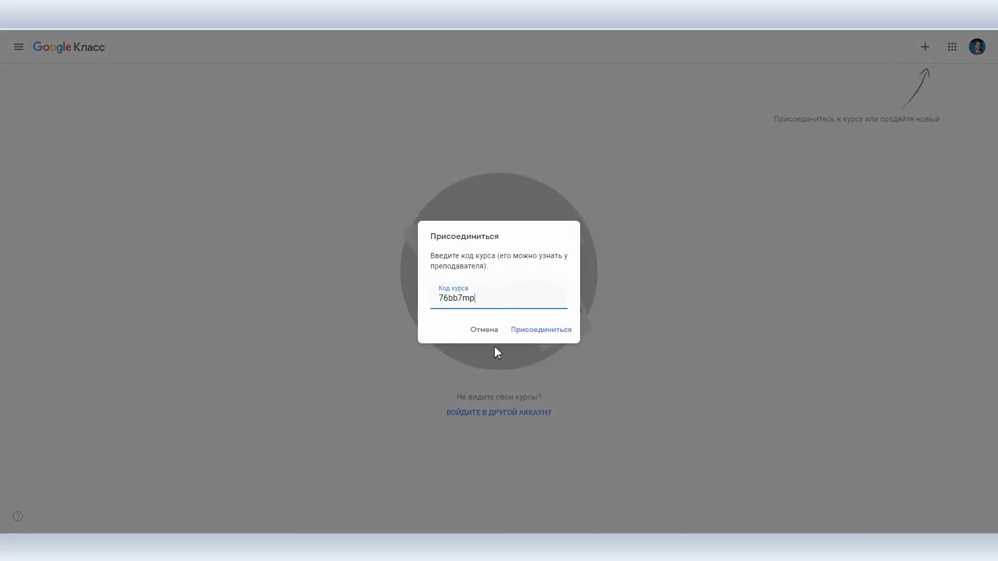
{"action": "left_click", "coordinate": [533, 331]}
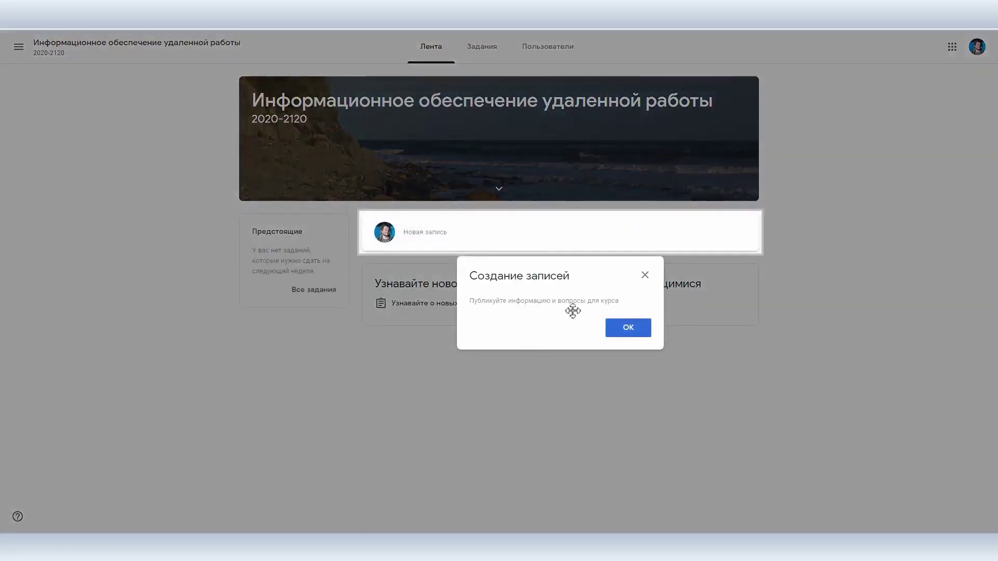
{"action": "left_click", "coordinate": [622, 328]}
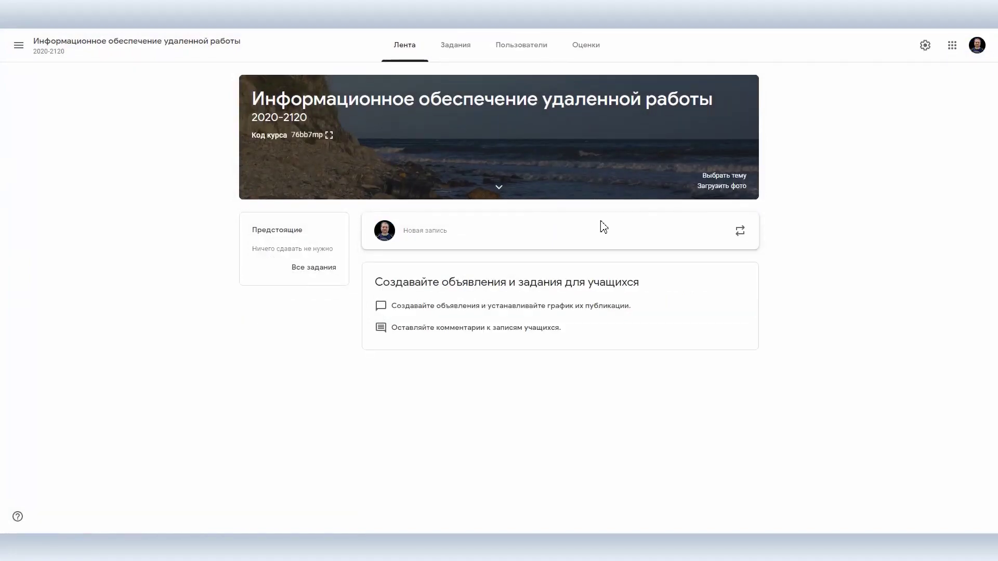
View the course's people list and its empty assignments page in the teacher's account, and return to the stream.
{"action": "left_click", "coordinate": [501, 47]}
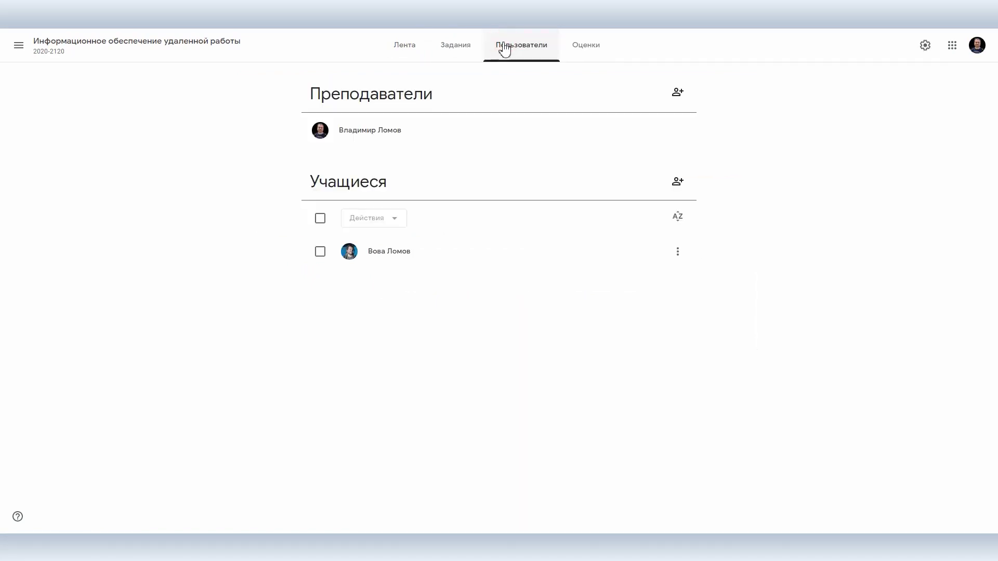
{"action": "left_click", "coordinate": [455, 48]}
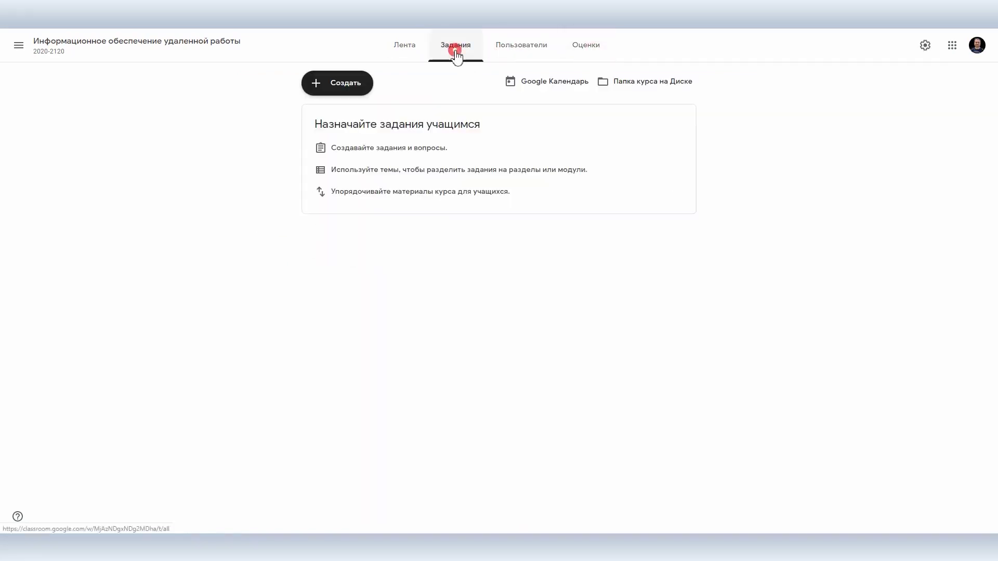
{"action": "left_click", "coordinate": [395, 44]}
Publish the post "Здравствуйте дети" to all students in the course stream.
{"action": "left_click", "coordinate": [445, 229]}
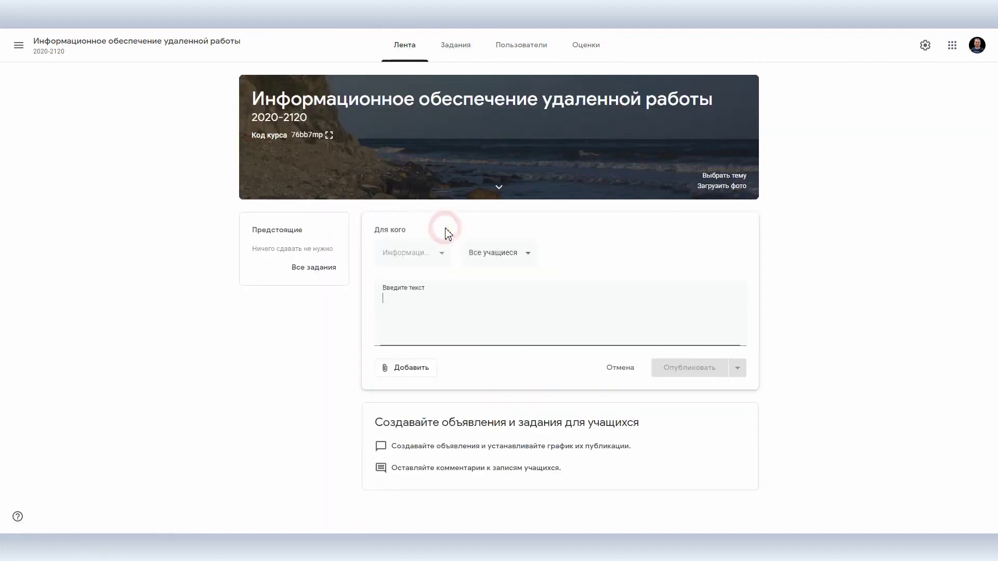
{"action": "type", "text": "Привет"}
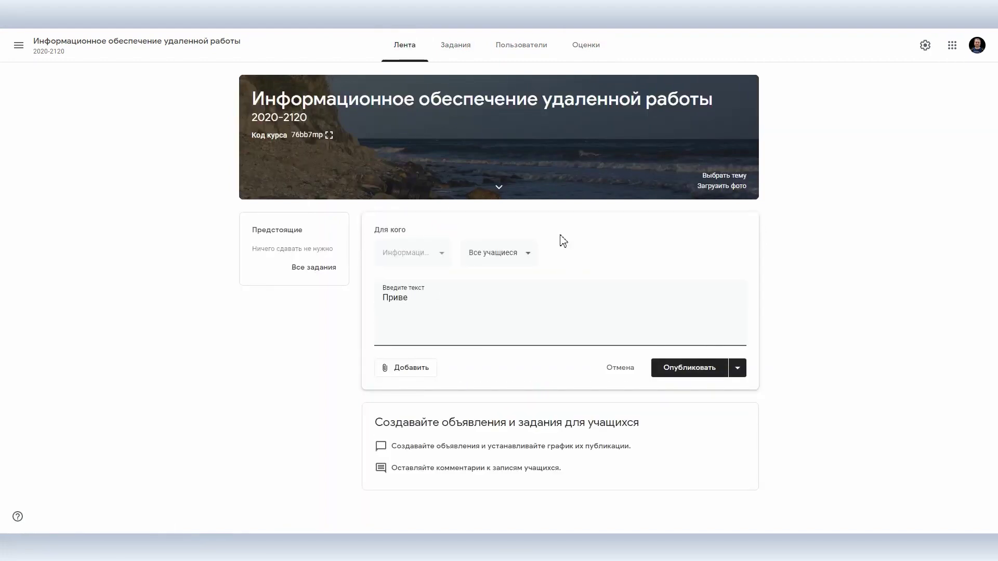
{"action": "key", "text": "BackSpace"}
{"action": "key", "text": "BackSpace"}
{"action": "key", "text": "BackSpace"}
{"action": "key", "text": "BackSpace"}
{"action": "key", "text": "BackSpace"}
{"action": "type", "text": "Здравствуйте де"}
{"action": "left_click", "coordinate": [686, 368]}
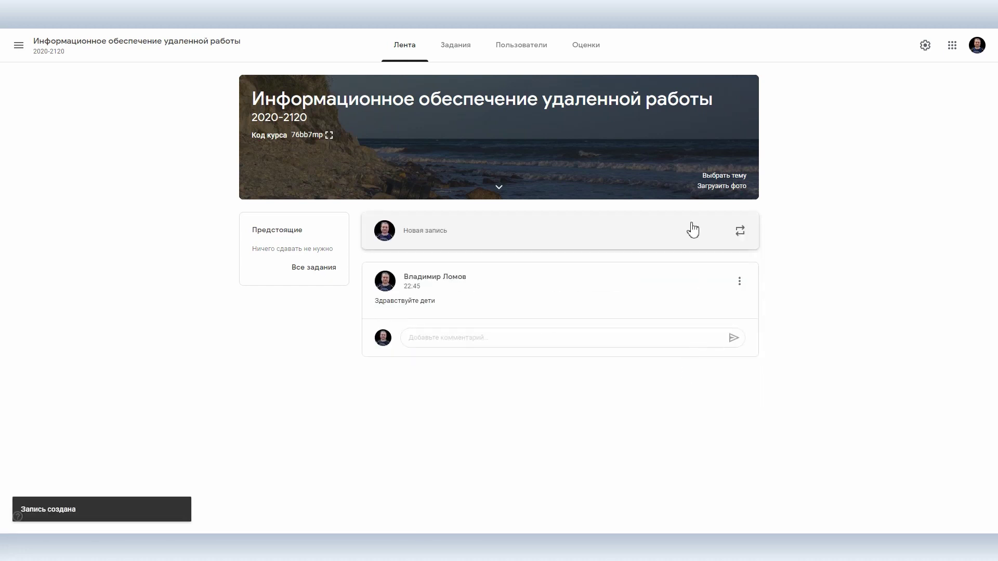
Start a new assignment in the course and title it "Задача 1", leaving the instructions empty.
{"action": "left_click", "coordinate": [470, 54]}
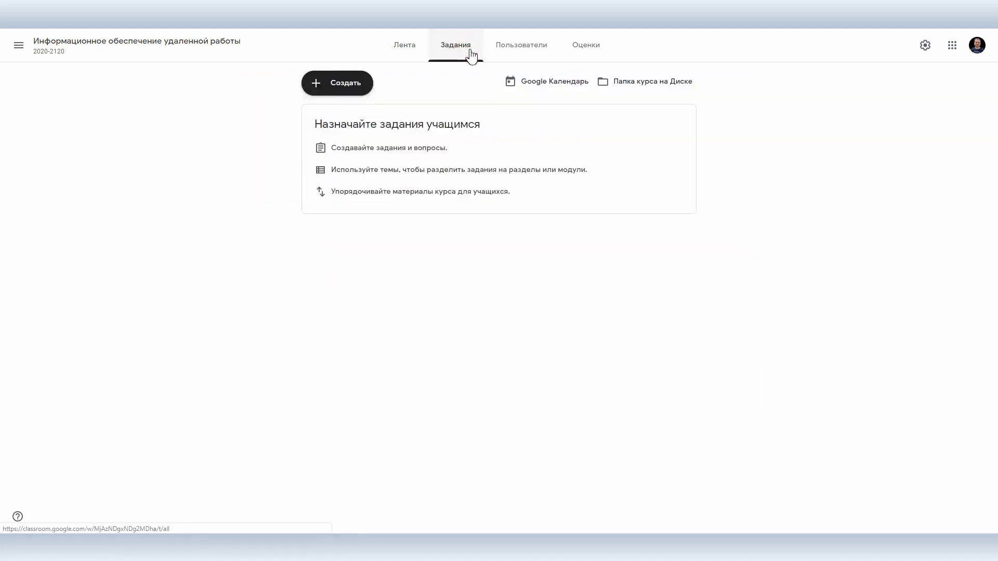
{"action": "left_click", "coordinate": [323, 96]}
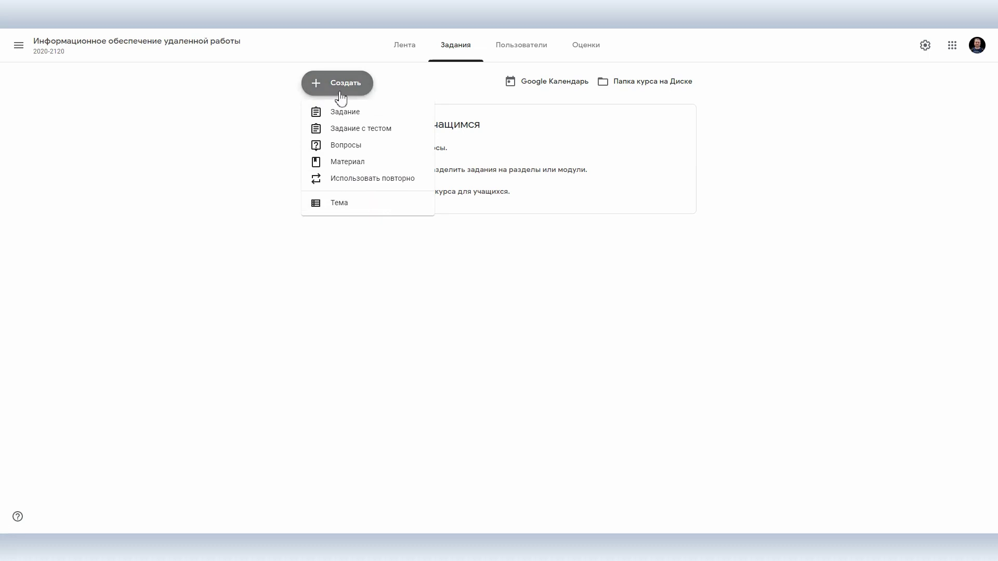
{"action": "left_click", "coordinate": [340, 115]}
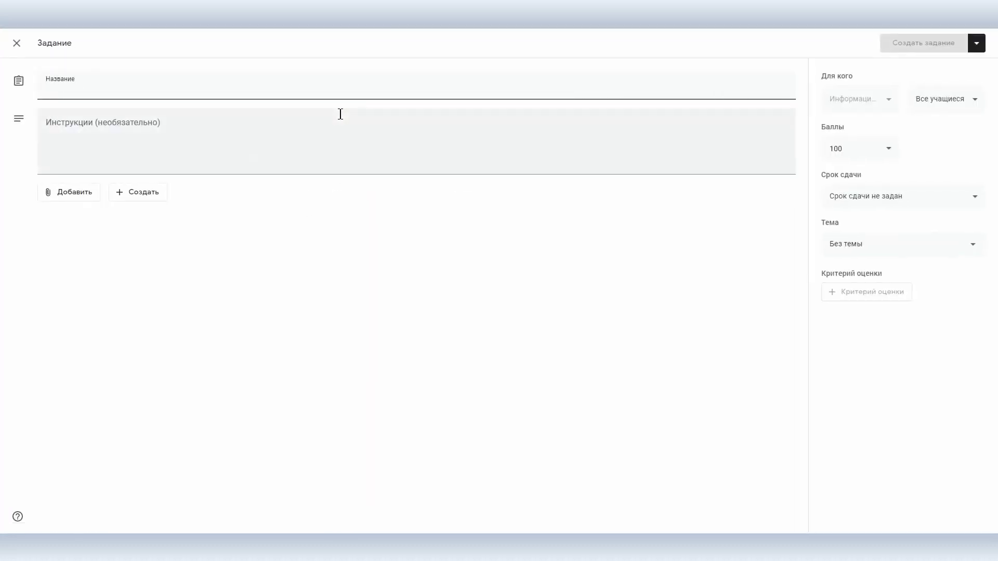
{"action": "type", "text": "Задача 1"}
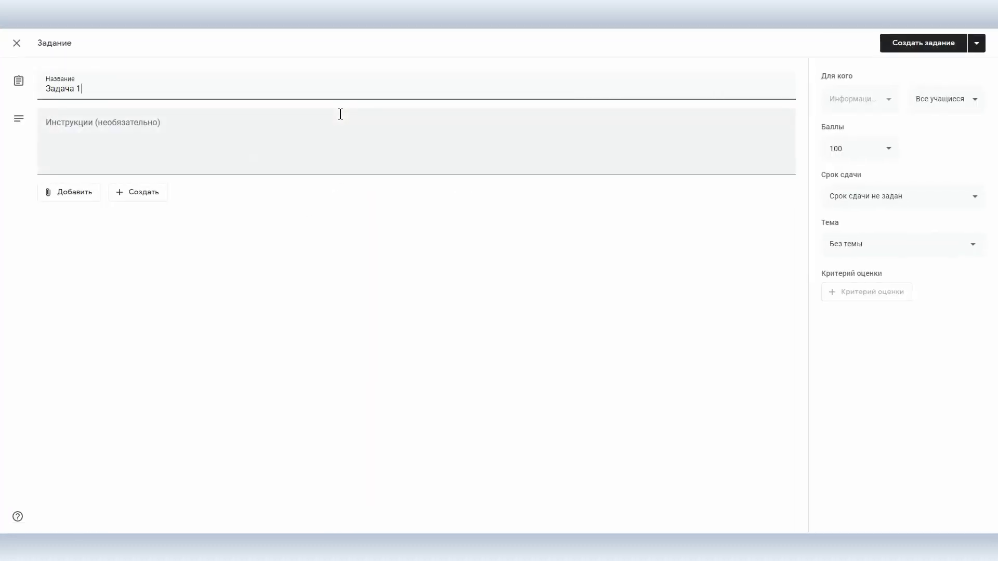
{"action": "left_click", "coordinate": [341, 118]}
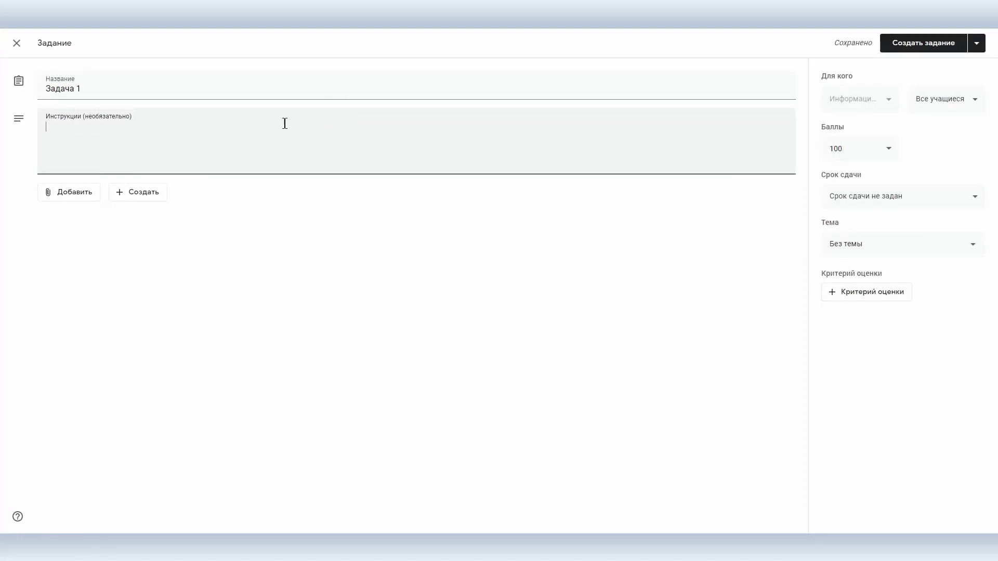
Create a Google Docs document as an attachment of the assignment and name it "Задача 1".
{"action": "left_click", "coordinate": [150, 194]}
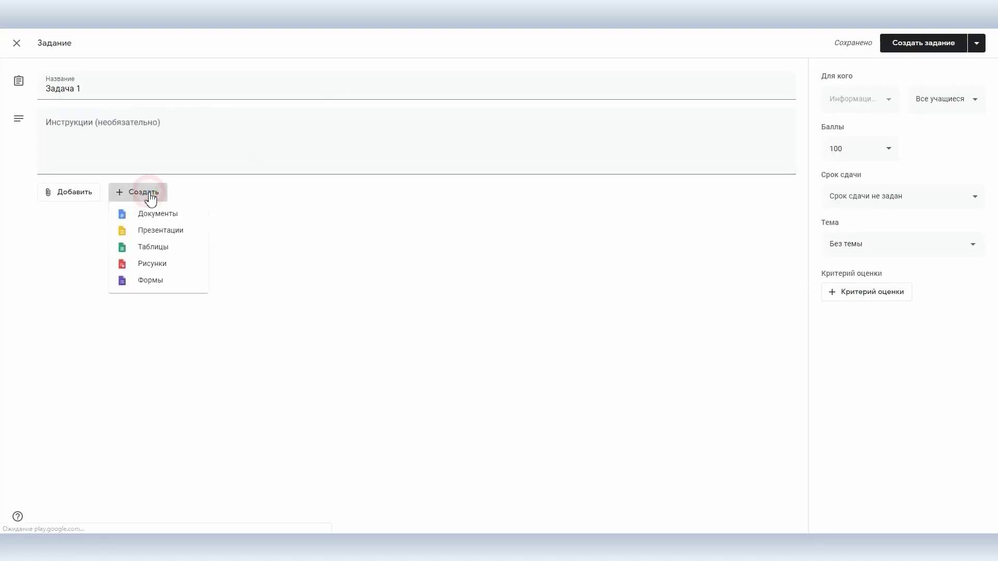
{"action": "left_click", "coordinate": [155, 213]}
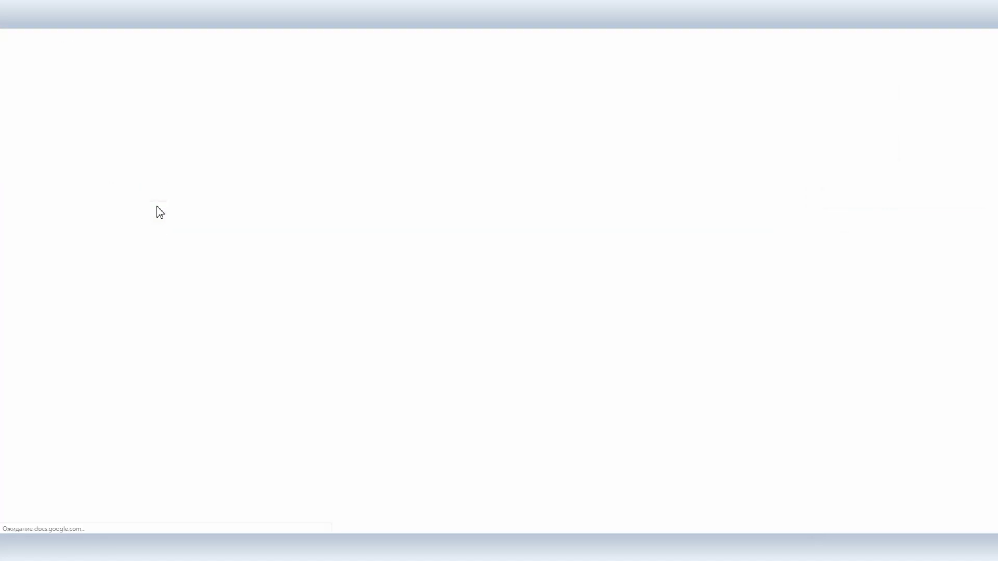
{"action": "left_click", "coordinate": [81, 42]}
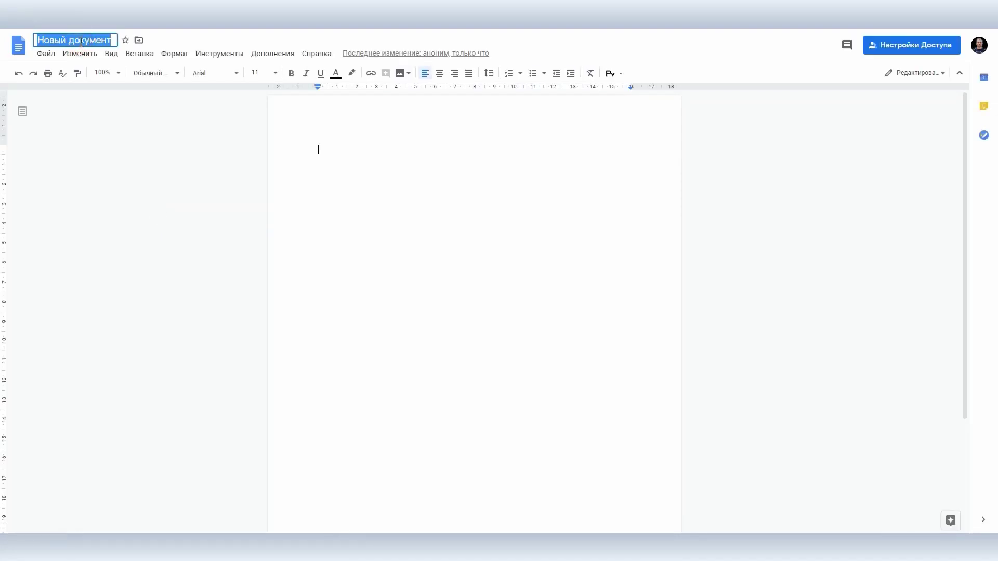
{"action": "type", "text": "Задача 1"}
{"action": "left_click", "coordinate": [403, 178]}
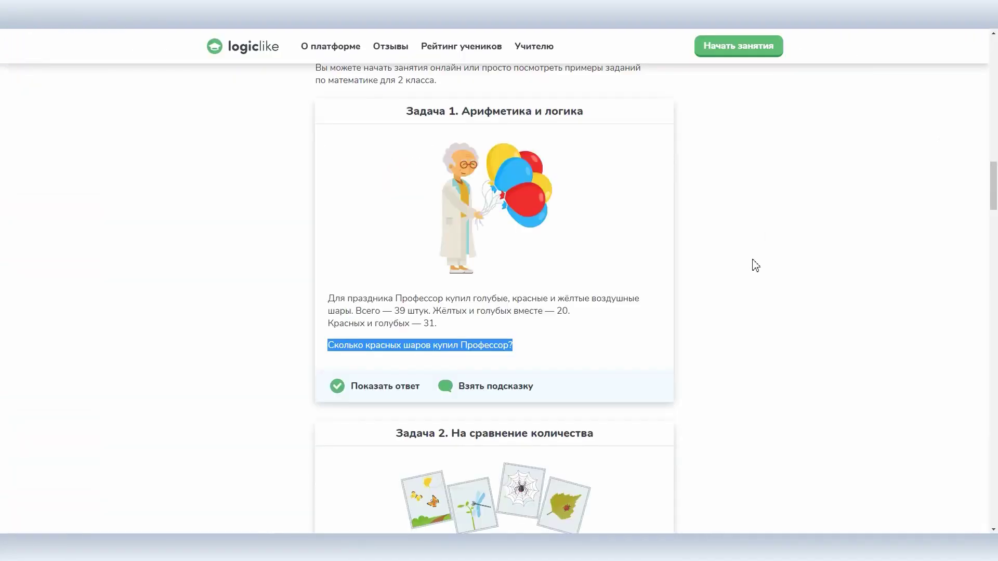
Copy the full text of problem 1 about the professor's balloons from the logiclike page into the document "Задача 1".
{"action": "left_click", "coordinate": [666, 267]}
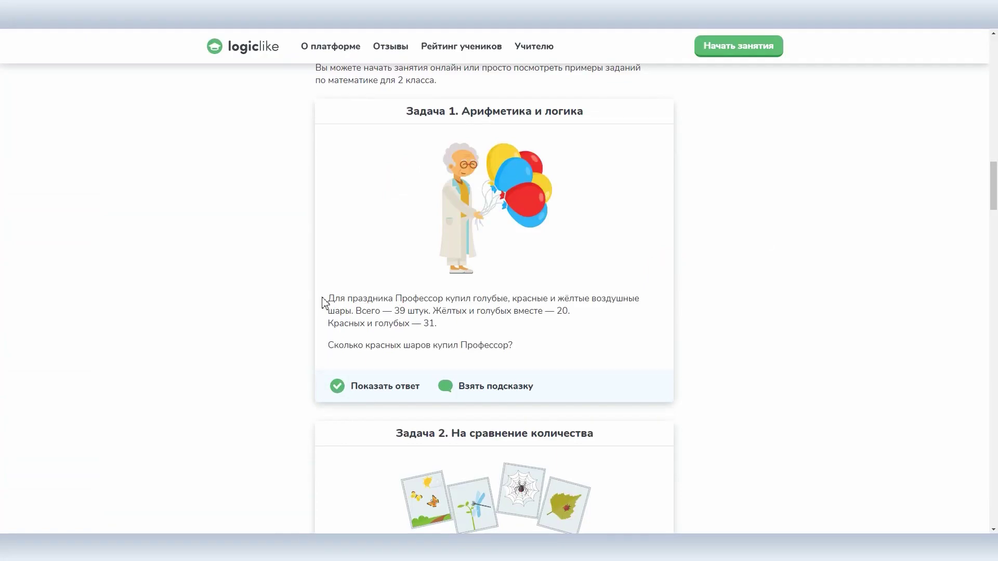
{"action": "left_click_drag", "start_coordinate": [328, 296], "coordinate": [555, 346]}
{"action": "key", "text": "ctrl+c"}
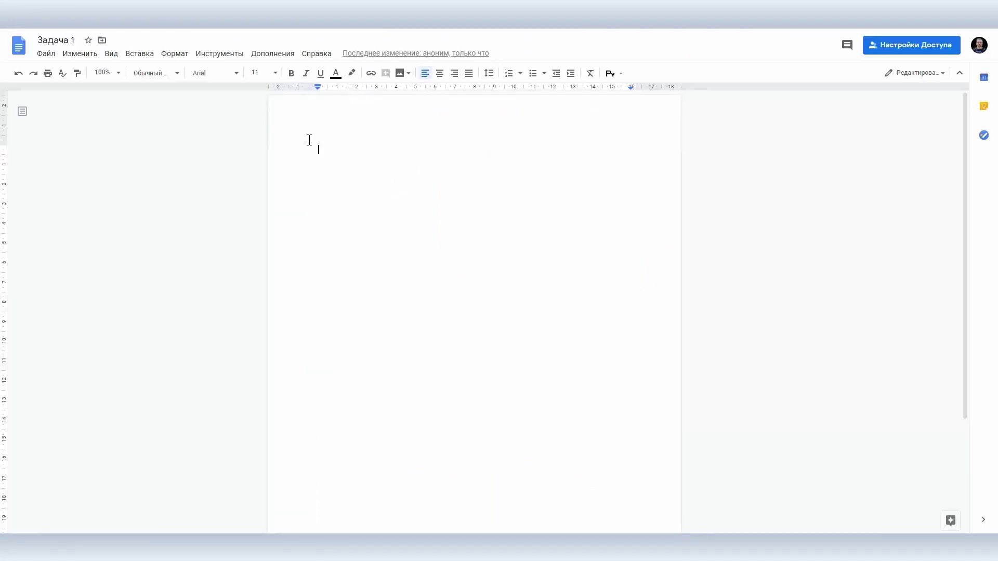
{"action": "left_click", "coordinate": [323, 147]}
{"action": "key", "text": "ctrl+v"}
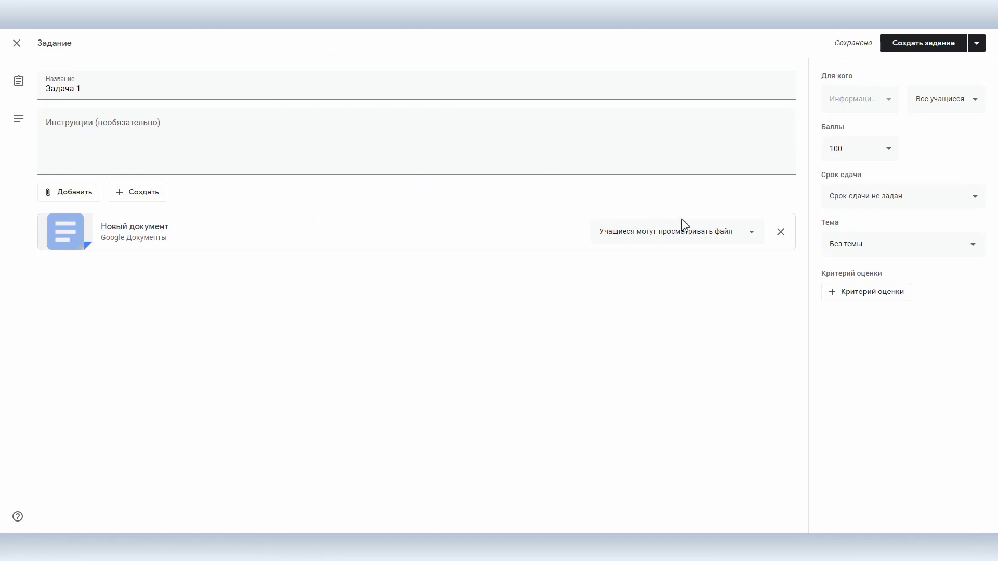
Set the attached document to make a copy for each student and the assignment's due date to 8 April 2020.
{"action": "left_click", "coordinate": [679, 233]}
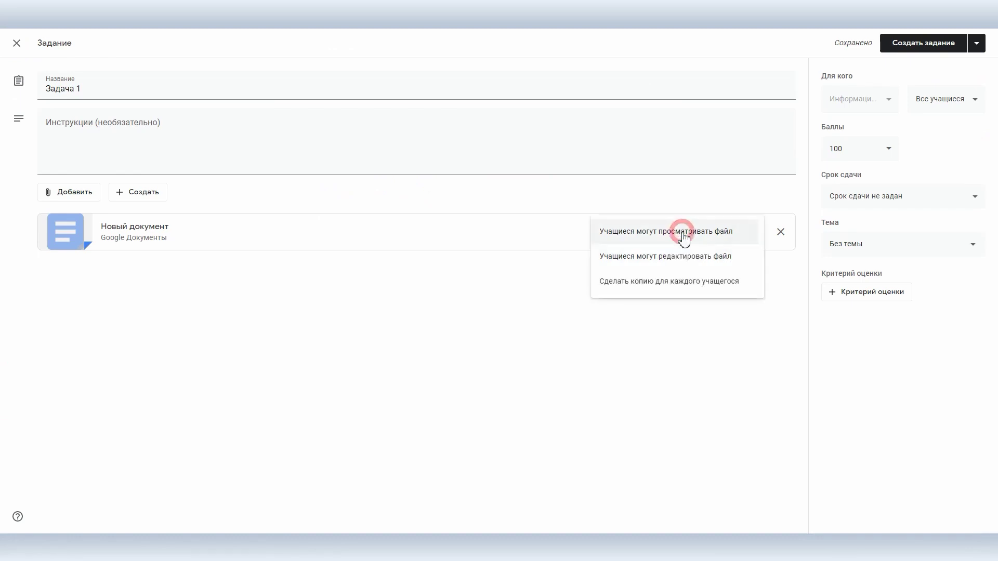
{"action": "left_click", "coordinate": [669, 279]}
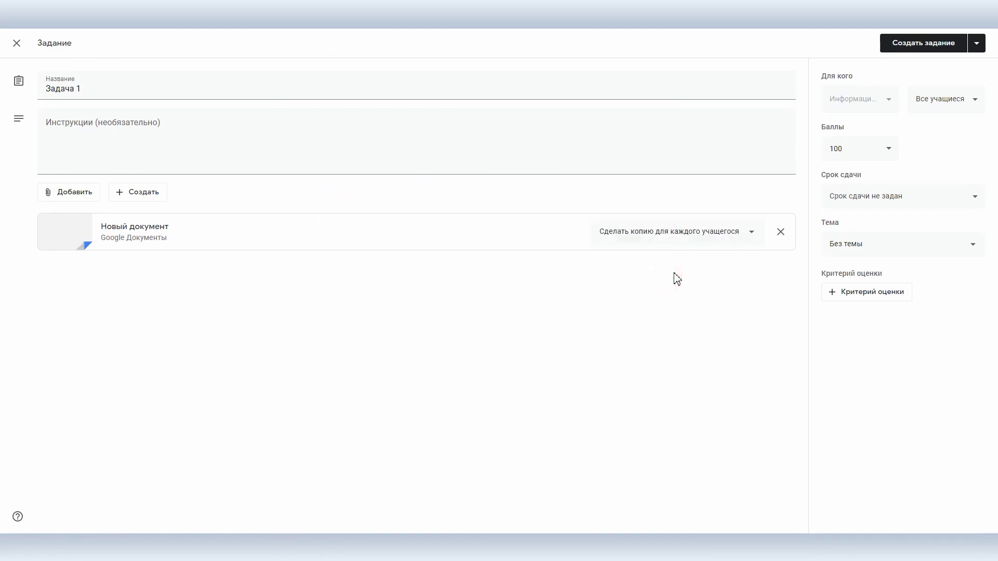
{"action": "left_click", "coordinate": [864, 243]}
{"action": "left_click", "coordinate": [865, 244]}
{"action": "left_click", "coordinate": [869, 197]}
{"action": "left_click", "coordinate": [878, 238]}
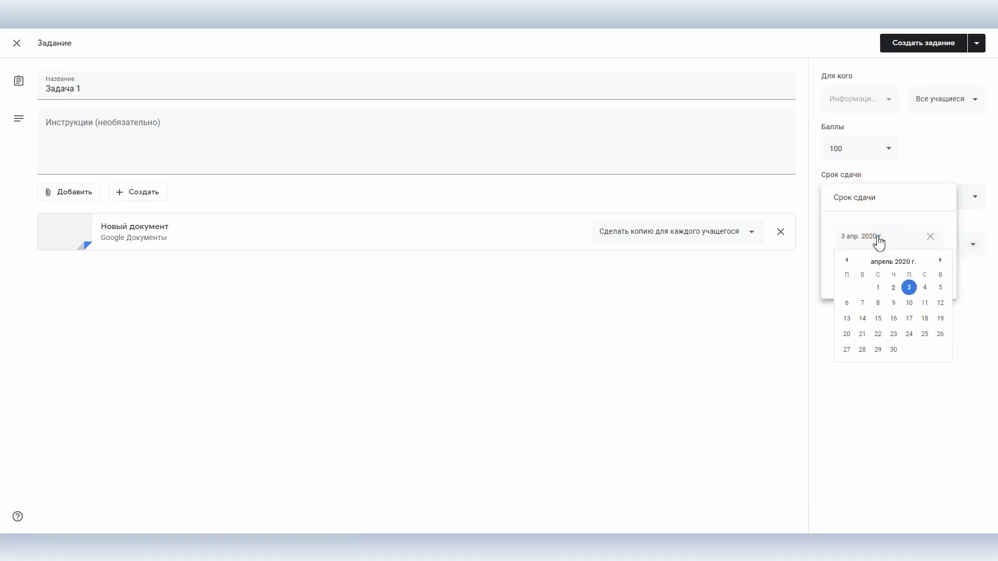
{"action": "left_click", "coordinate": [877, 307]}
{"action": "left_click", "coordinate": [879, 307]}
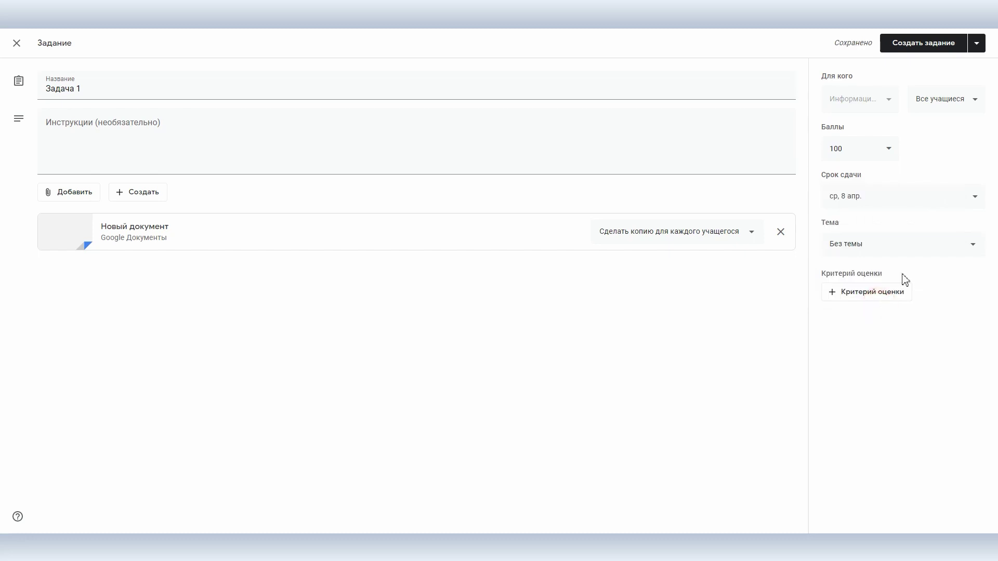
Set the assignment's points to 20 and publish it to the course.
{"action": "left_click", "coordinate": [884, 150]}
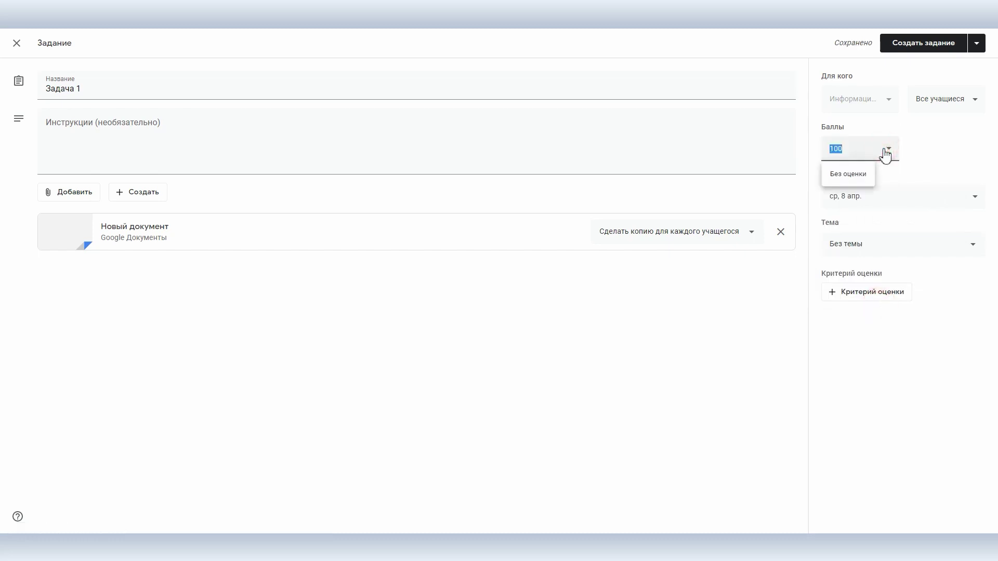
{"action": "type", "text": "20"}
{"action": "left_click", "coordinate": [965, 158]}
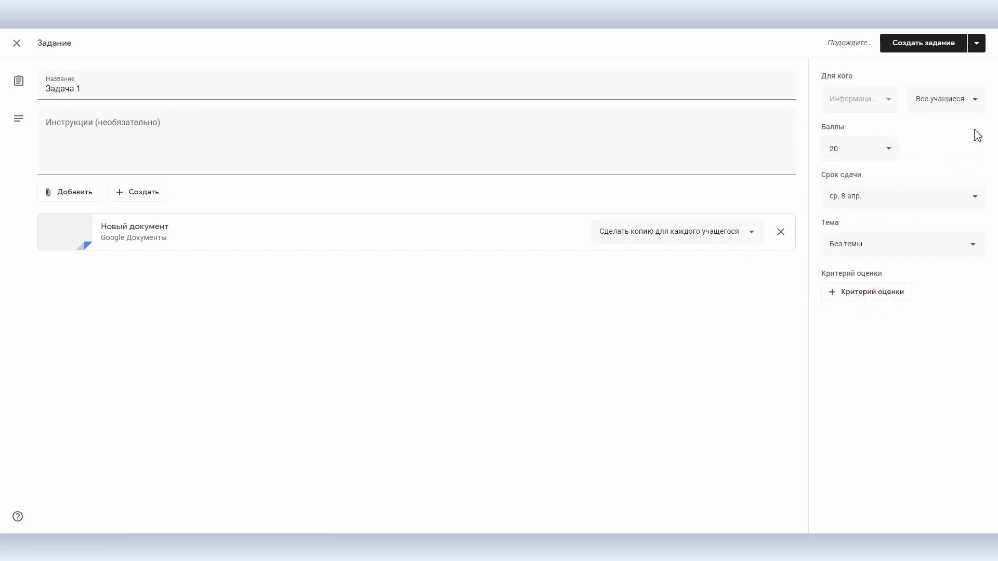
{"action": "left_click", "coordinate": [910, 45]}
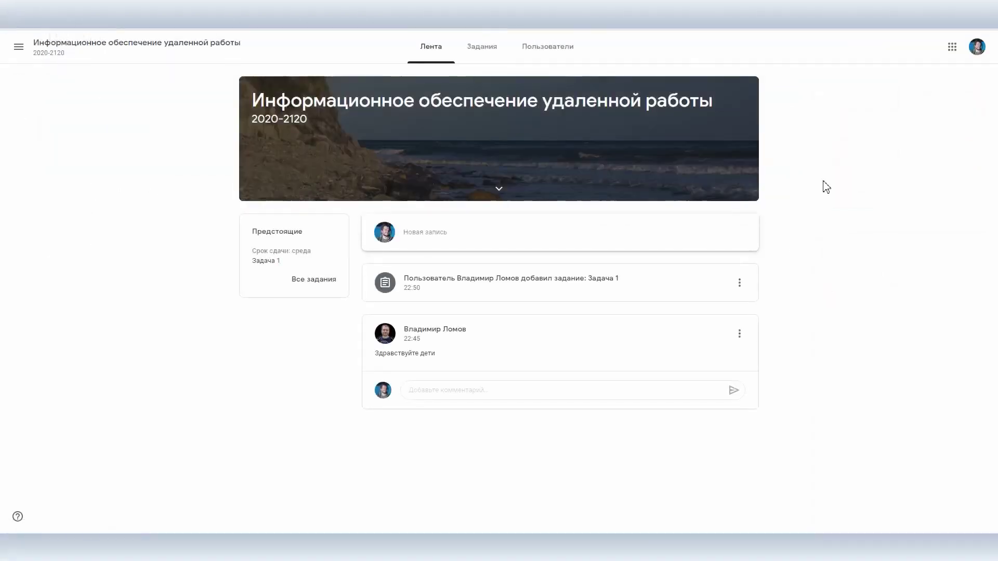
Open the assignment "Задача 1" and its attached document from the student's account.
{"action": "left_click", "coordinate": [491, 50]}
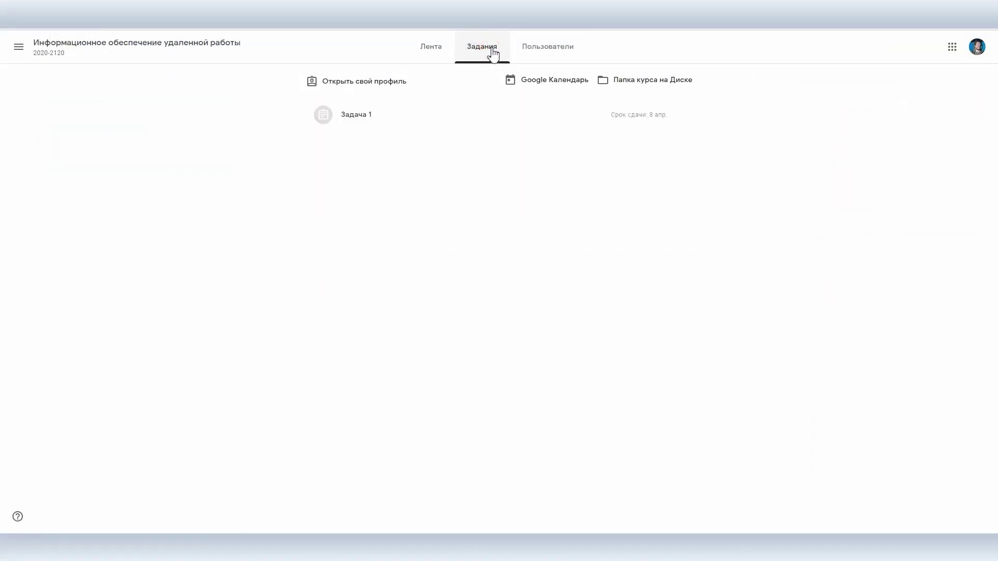
{"action": "left_click", "coordinate": [344, 112]}
{"action": "left_click", "coordinate": [345, 174]}
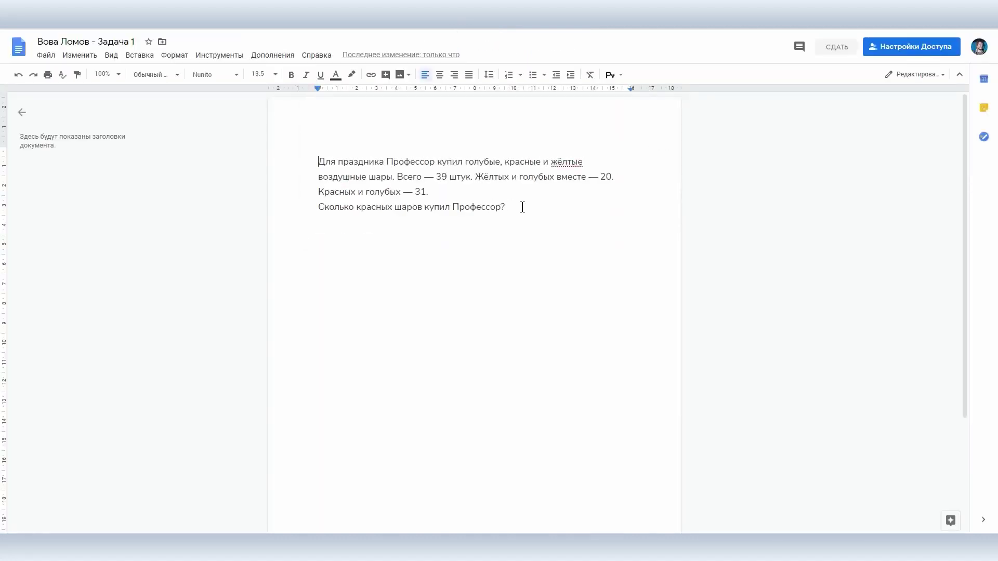
Add "Ответ: 19" below the question after a blank line in the student's document and turn in the assignment.
{"action": "left_click", "coordinate": [522, 205]}
{"action": "key", "text": "Return"}
{"action": "key", "text": "Return"}
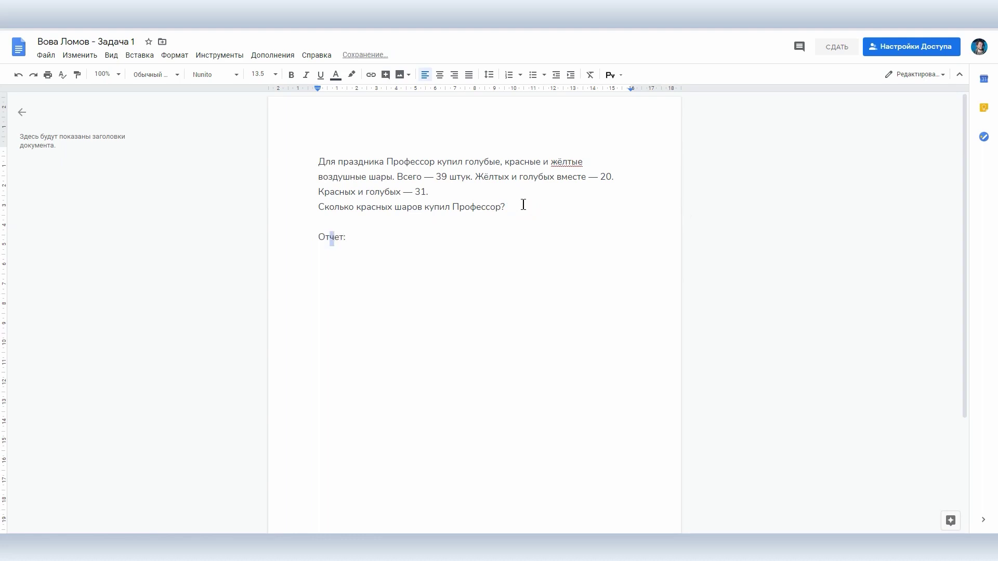
{"action": "type", "text": "Ответ: 19"}
{"action": "left_click_drag", "start_coordinate": [330, 192], "coordinate": [391, 196]}
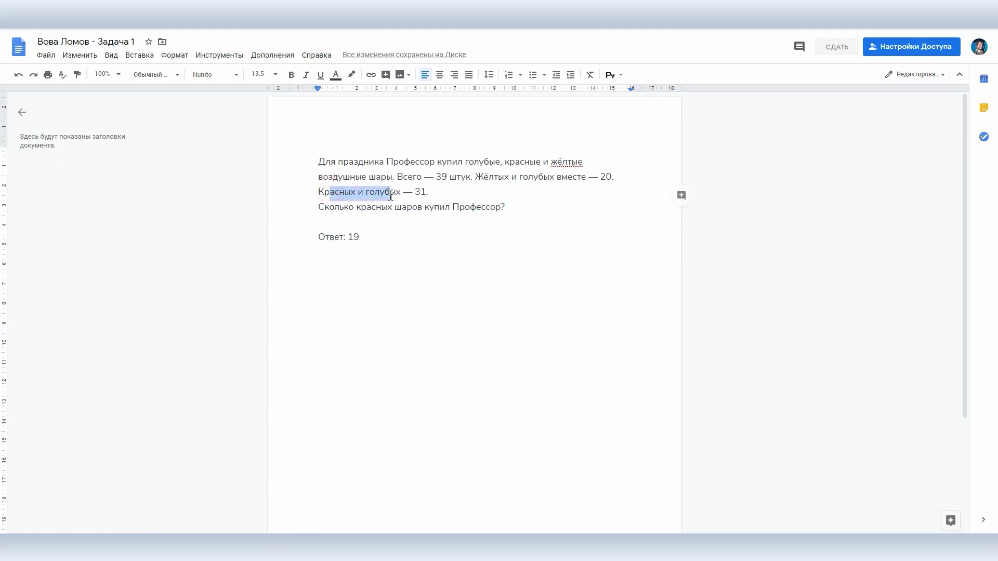
{"action": "left_click", "coordinate": [427, 191]}
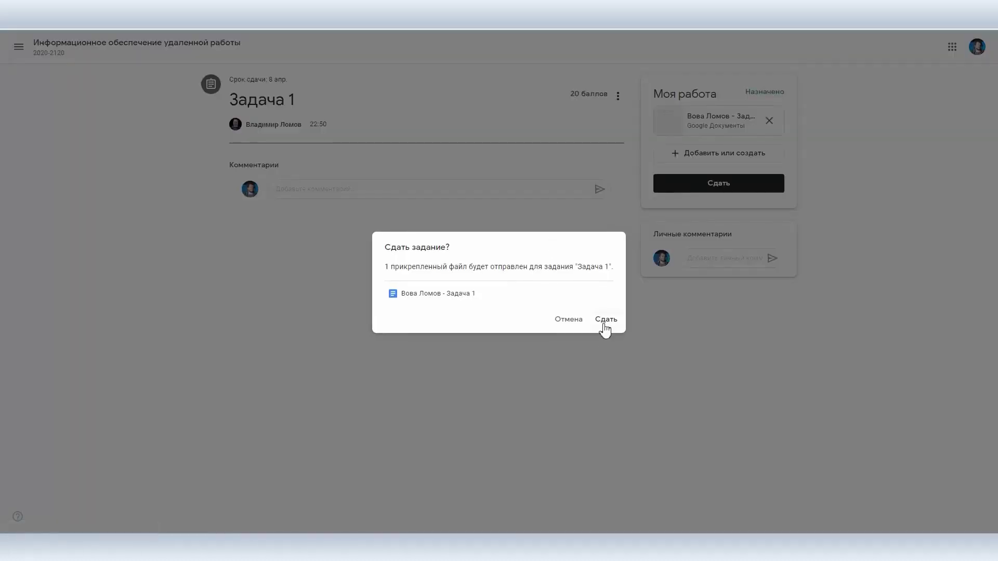
{"action": "left_click", "coordinate": [604, 324]}
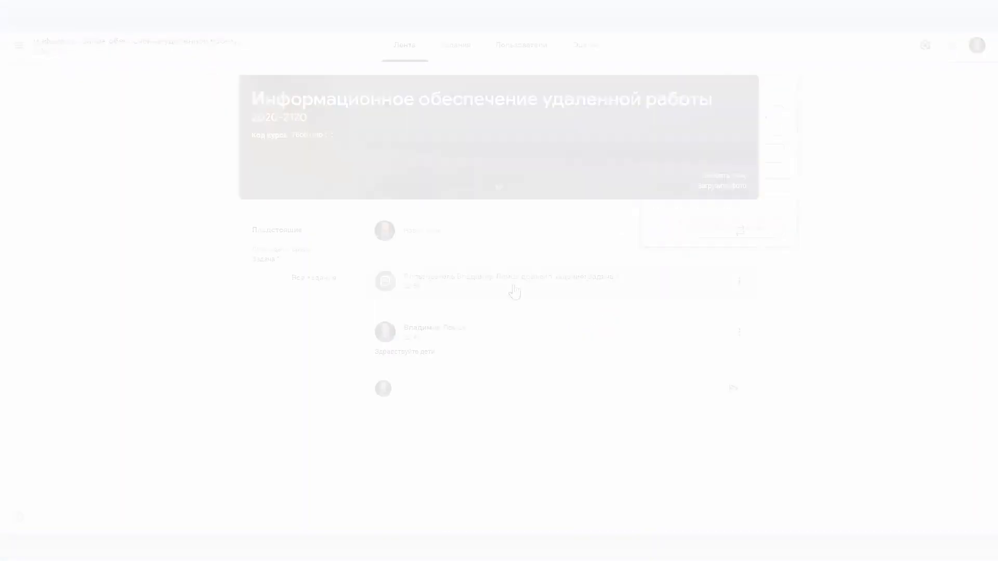
Open the student's submitted document for the assignment "Задача 1" from the teacher's account.
{"action": "left_click", "coordinate": [456, 45]}
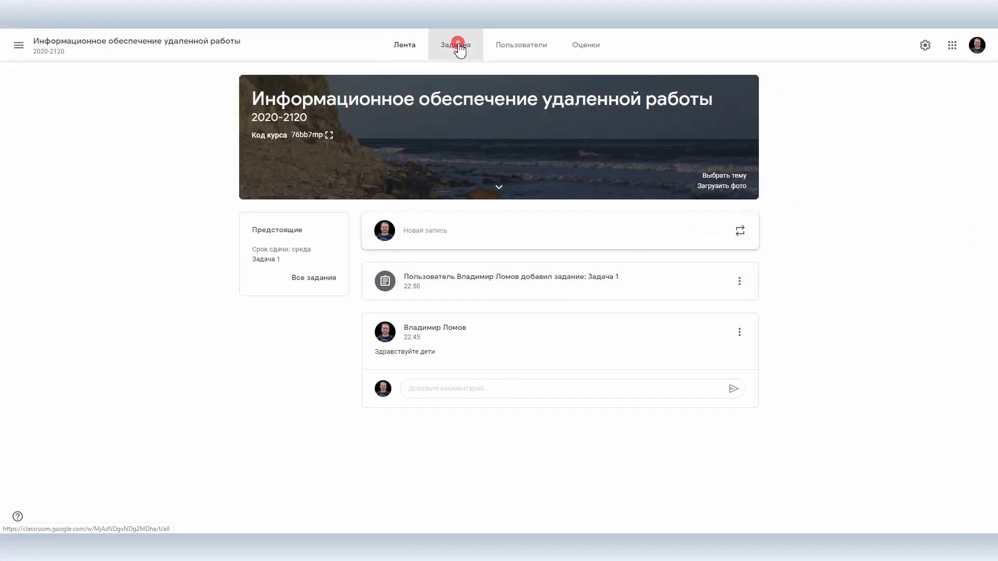
{"action": "left_click", "coordinate": [364, 122]}
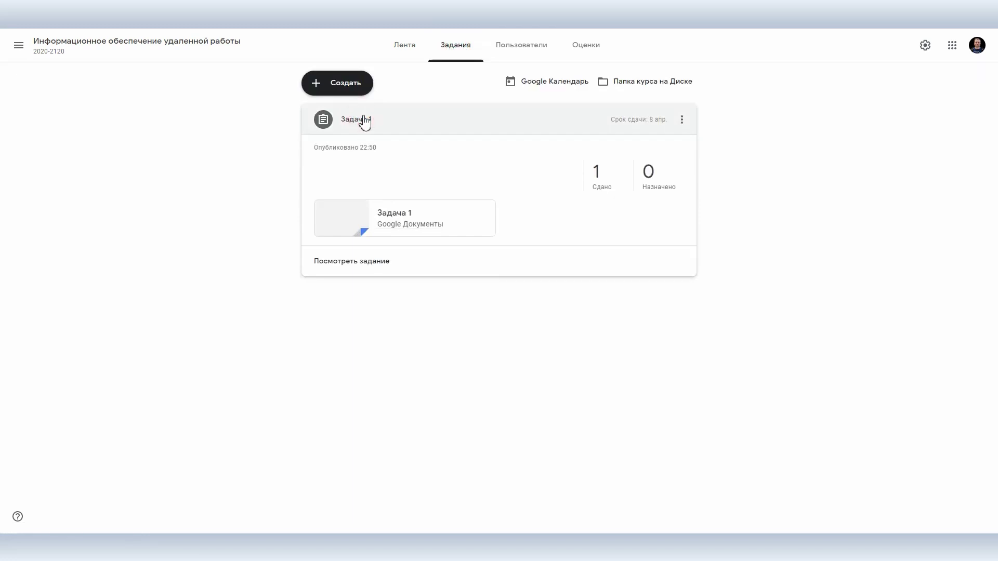
{"action": "left_click", "coordinate": [598, 182]}
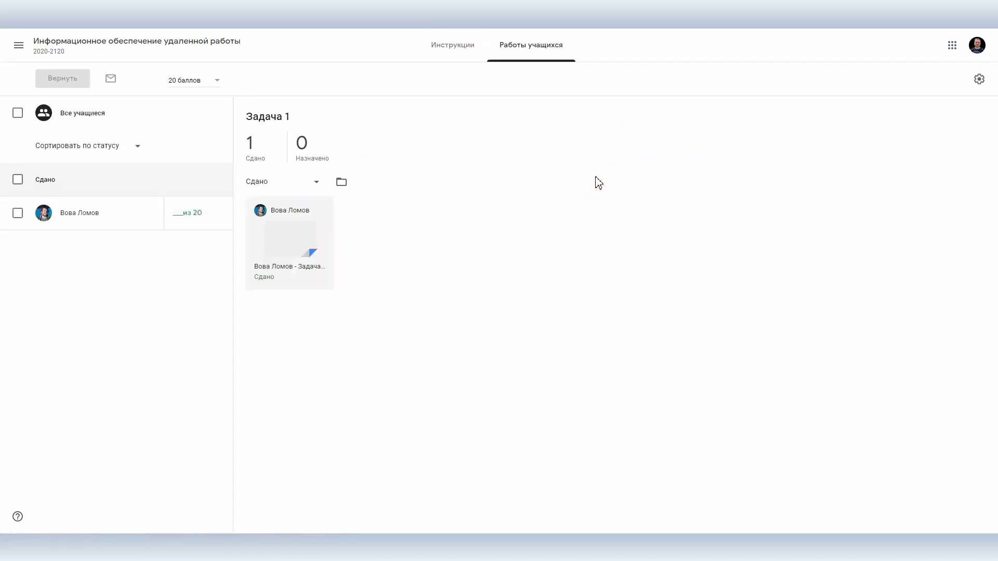
{"action": "left_click", "coordinate": [289, 236]}
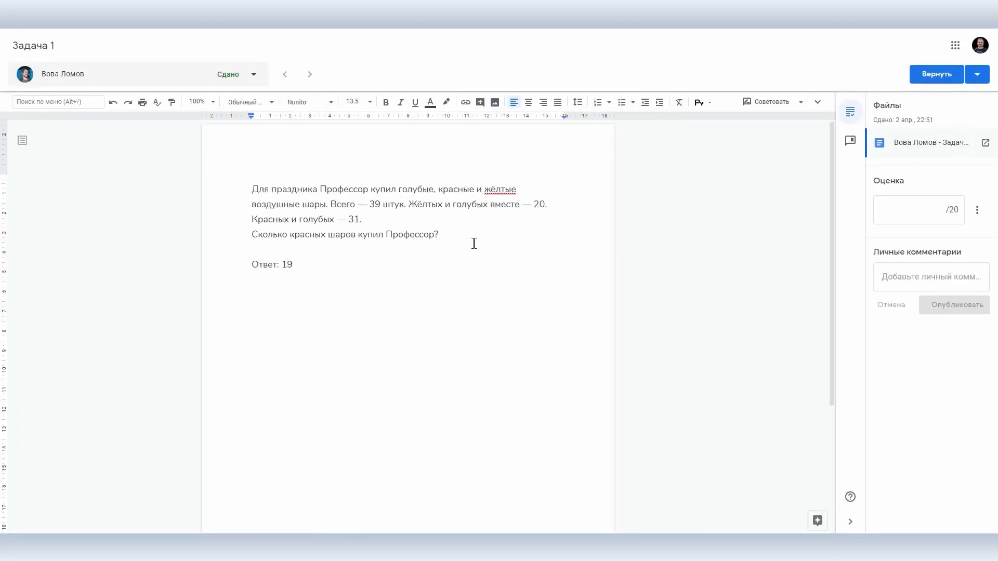
Grade the student's work 20 out of 20 and return it to the student.
{"action": "left_click", "coordinate": [940, 208]}
{"action": "type", "text": "20"}
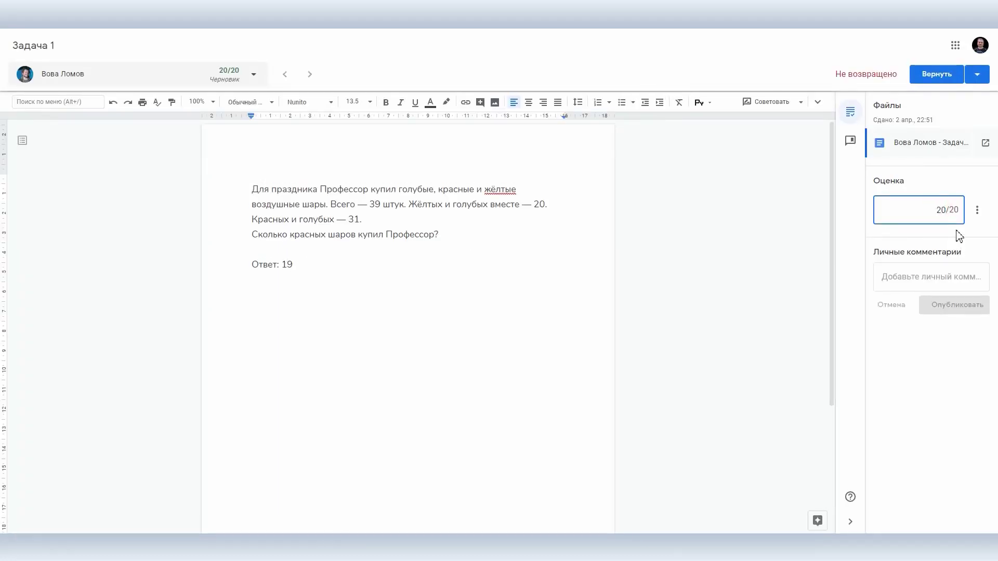
{"action": "left_click", "coordinate": [933, 80]}
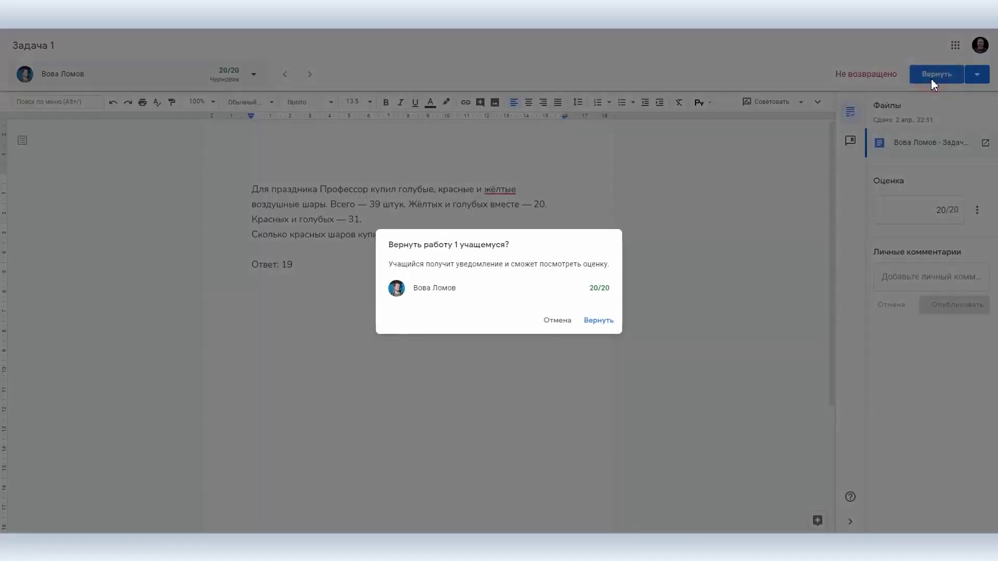
{"action": "left_click", "coordinate": [604, 319]}
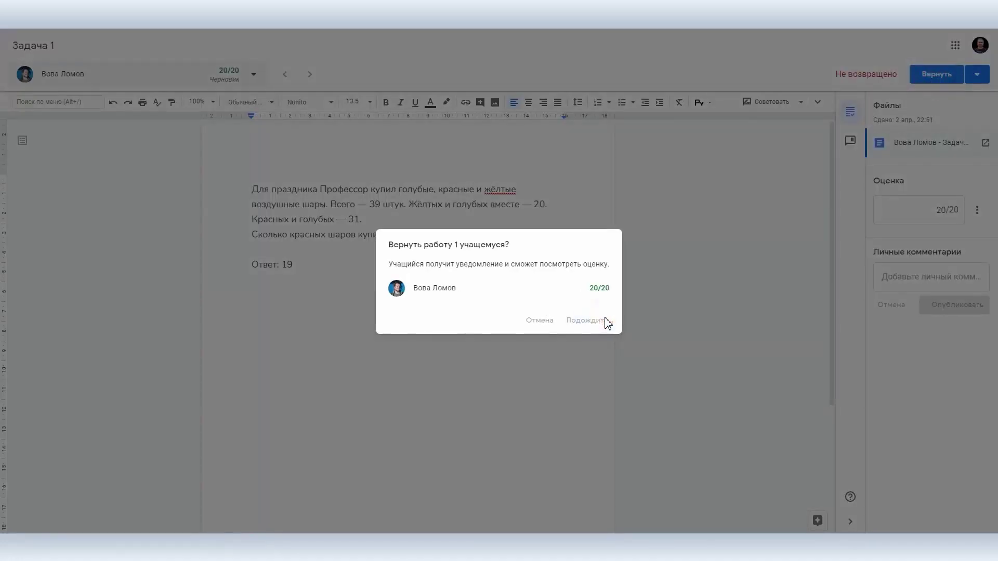